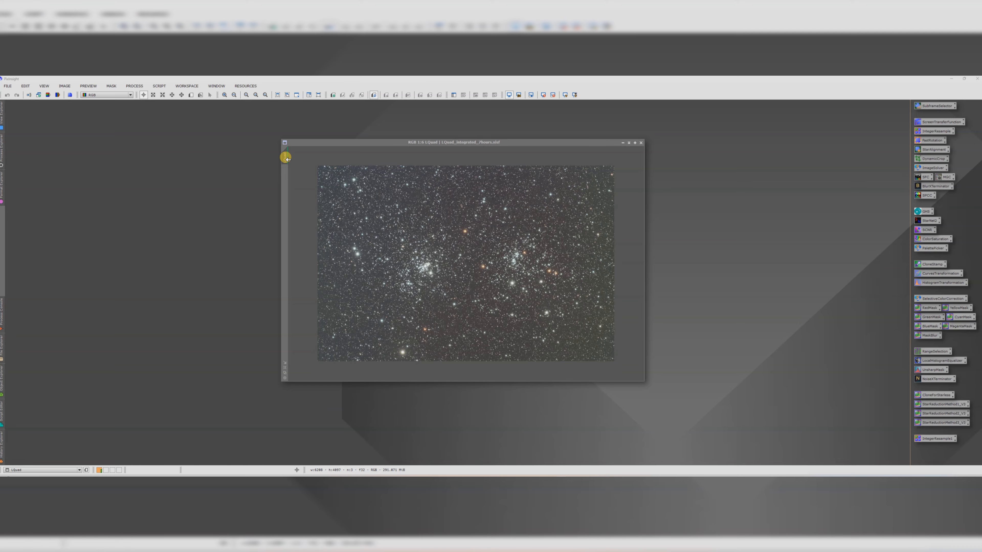
Step: Duplicate the cQuad image as a clone and minimize the clone to an icon
{"action": "left_click_drag", "start_coordinate": [285, 154], "coordinate": [241, 189]}
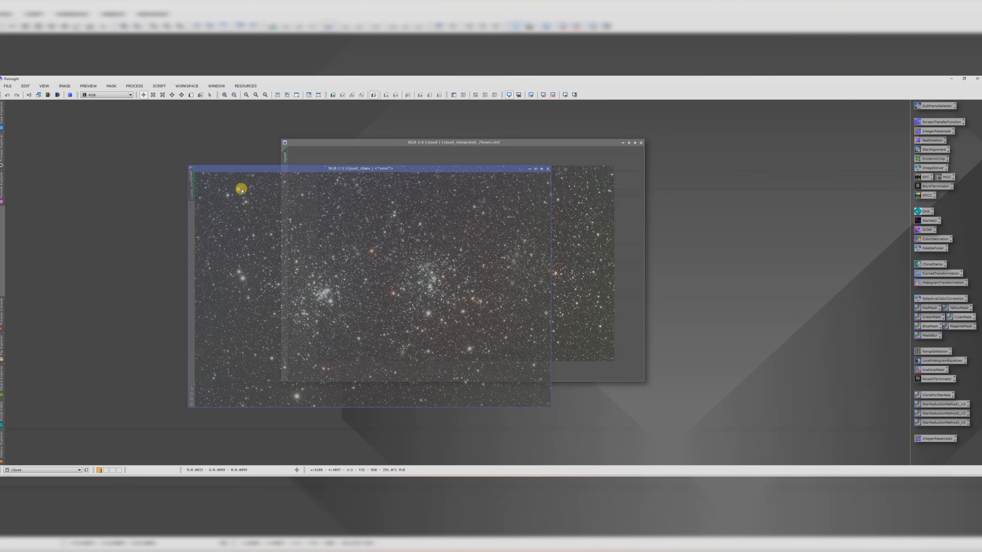
{"action": "left_click", "coordinate": [536, 169]}
{"action": "mouse_move", "coordinate": [389, 288]}
{"action": "left_mouse_down"}
{"action": "mouse_move", "coordinate": [114, 154]}
{"action": "mouse_move", "coordinate": [77, 108]}
{"action": "left_mouse_up"}
{"action": "left_click_drag", "start_coordinate": [439, 141], "coordinate": [441, 136]}
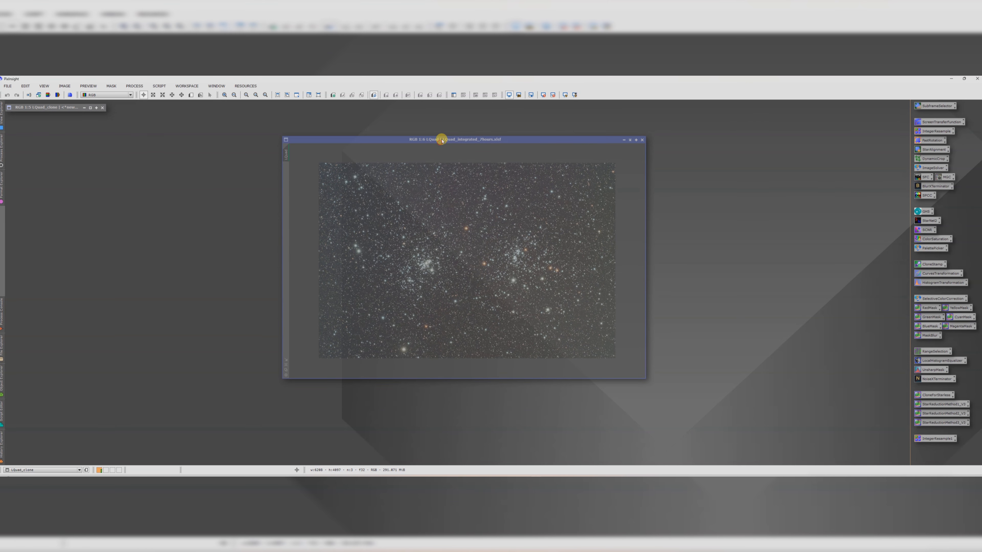
Step: Downsample the cQuad image with IntegerResample, confirming the geometric transformation, and close the tool
{"action": "double_click", "coordinate": [936, 131]}
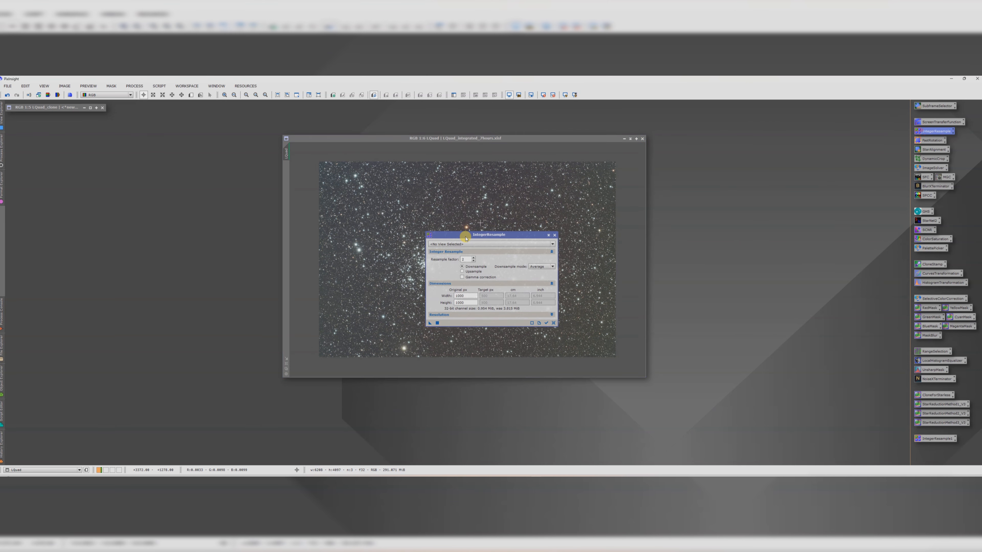
{"action": "left_click", "coordinate": [456, 244]}
{"action": "left_click", "coordinate": [446, 260]}
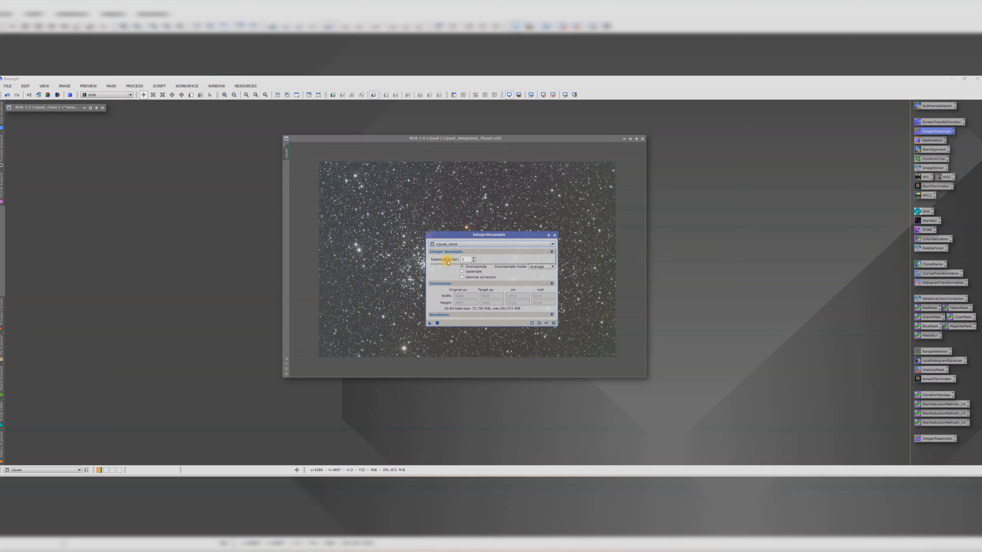
{"action": "left_click", "coordinate": [444, 246]}
{"action": "left_click", "coordinate": [440, 252]}
{"action": "left_click", "coordinate": [430, 322]}
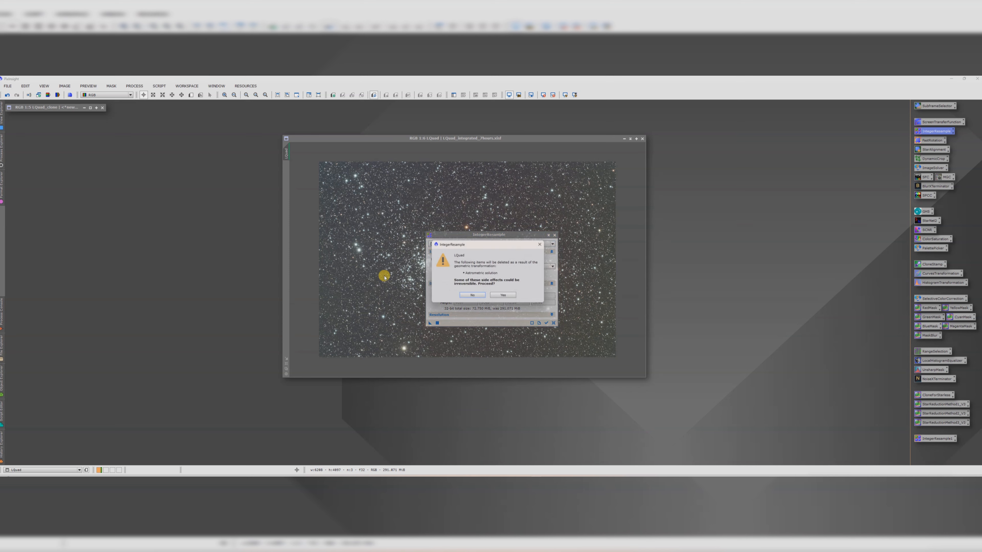
{"action": "left_click", "coordinate": [510, 296]}
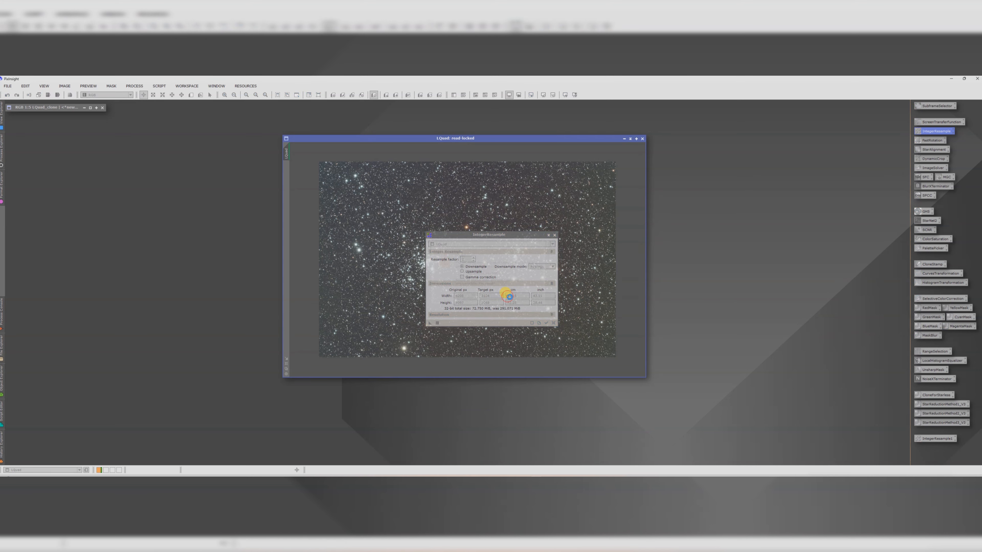
{"action": "left_click", "coordinate": [555, 235]}
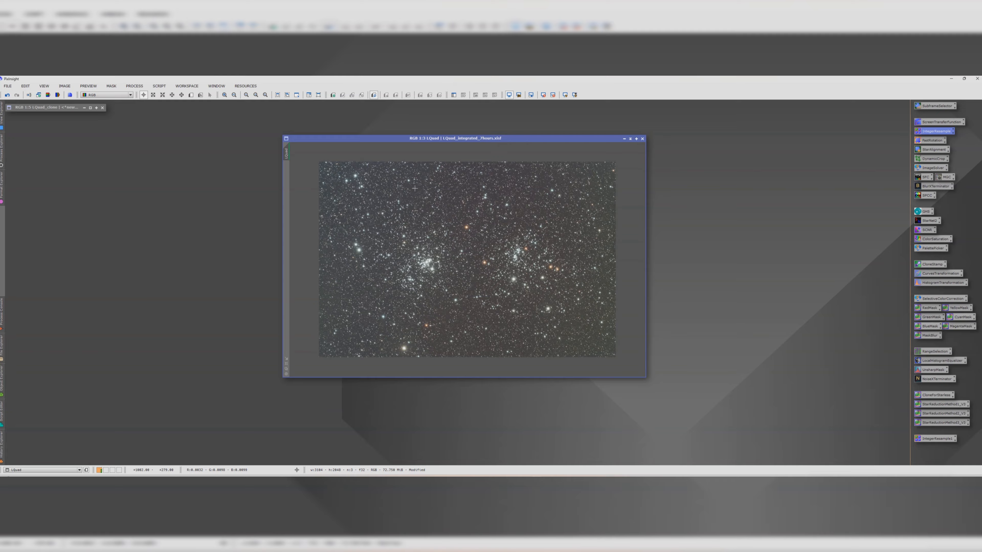
Step: Plate-solve the downsampled image with the ImageSolver script using its default parameters
{"action": "left_click", "coordinate": [159, 86]}
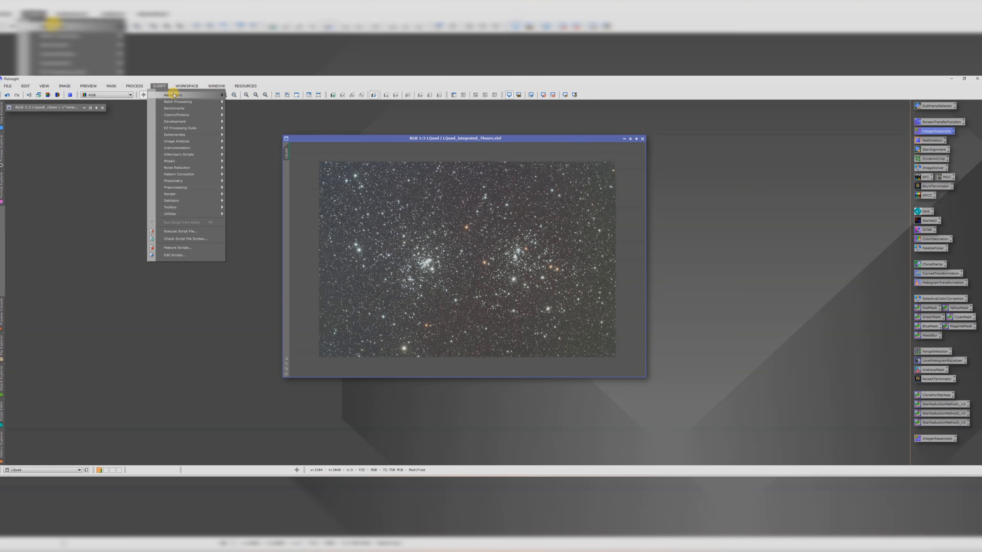
{"action": "mouse_move", "coordinate": [173, 95]}
{"action": "left_click", "coordinate": [246, 120]}
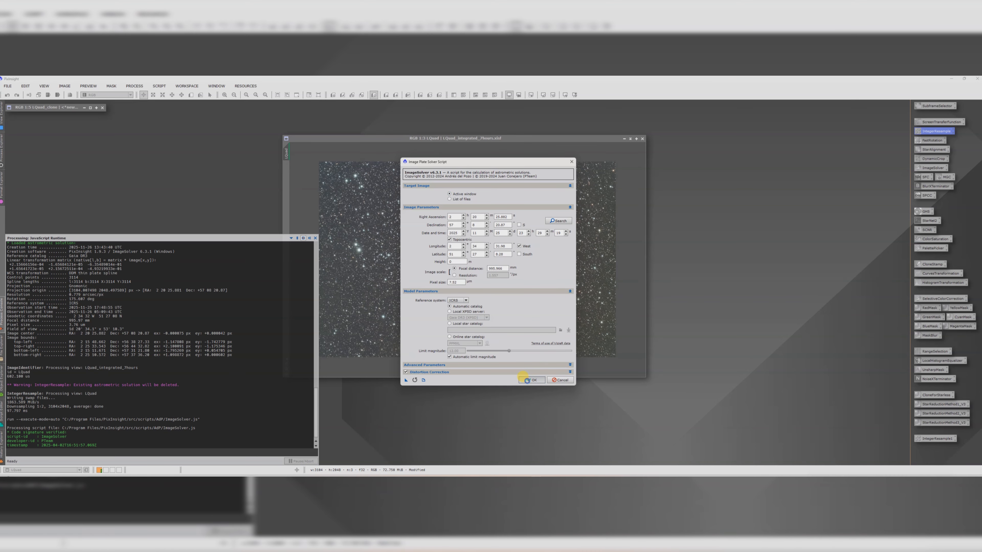
{"action": "left_click", "coordinate": [532, 380]}
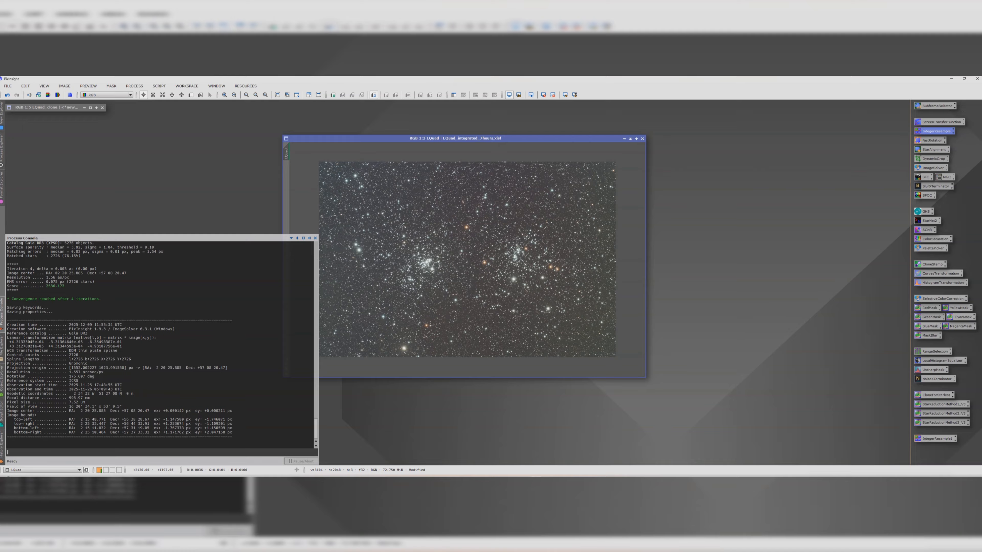
Step: Run the AutoDBE script on the cQuad image to remove the background gradient
{"action": "left_click", "coordinate": [429, 138]}
{"action": "left_click_drag", "start_coordinate": [430, 138], "coordinate": [479, 134]}
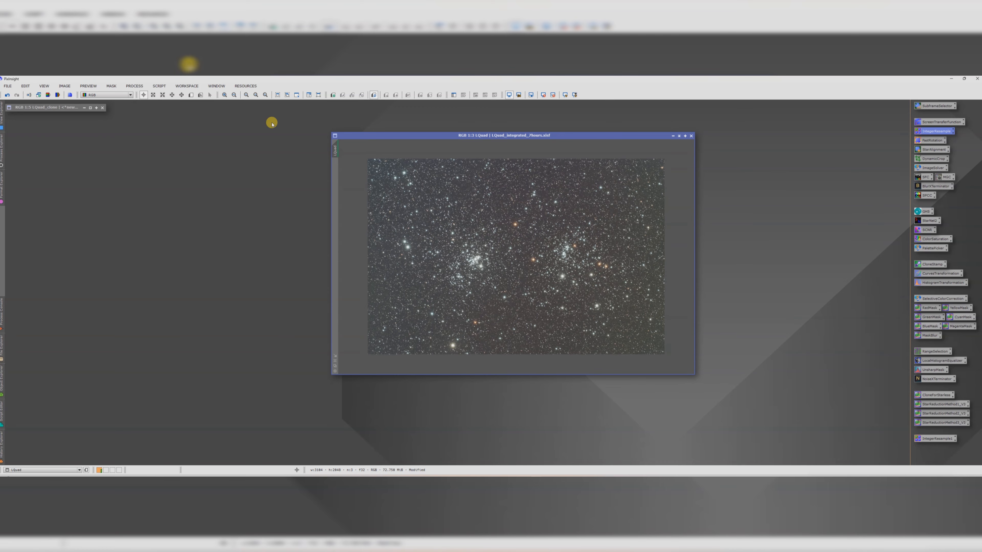
{"action": "left_click", "coordinate": [159, 86]}
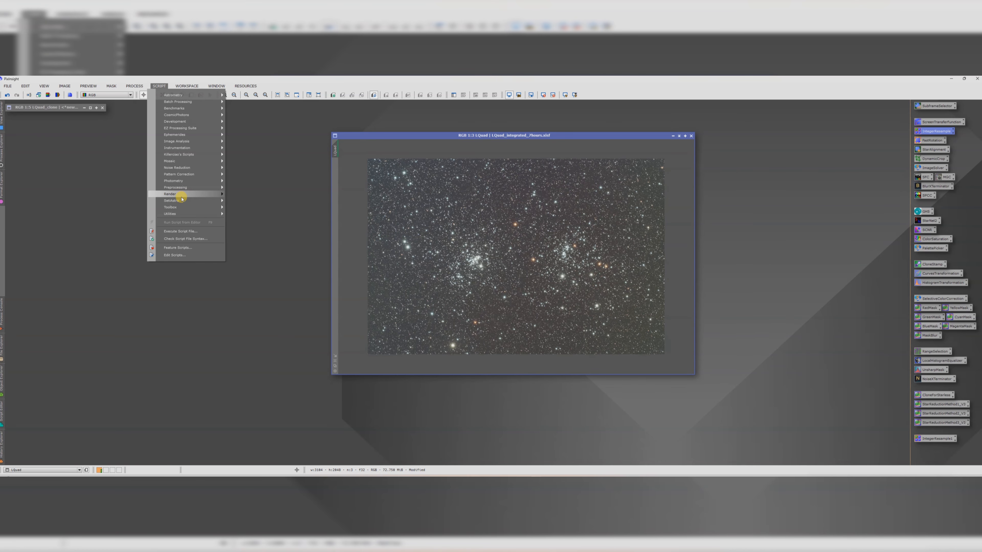
{"action": "mouse_move", "coordinate": [182, 200]}
{"action": "left_click", "coordinate": [250, 213]}
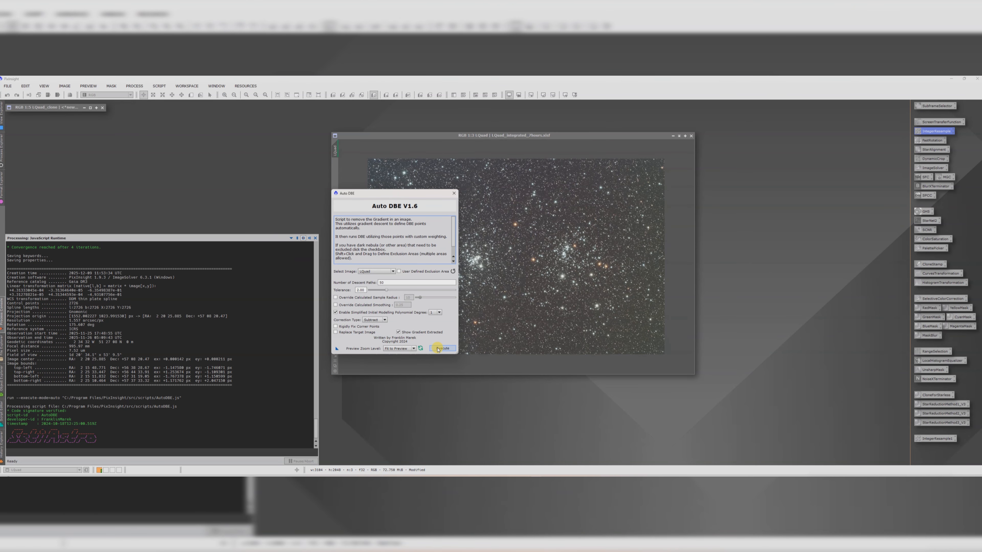
{"action": "left_click", "coordinate": [440, 349]}
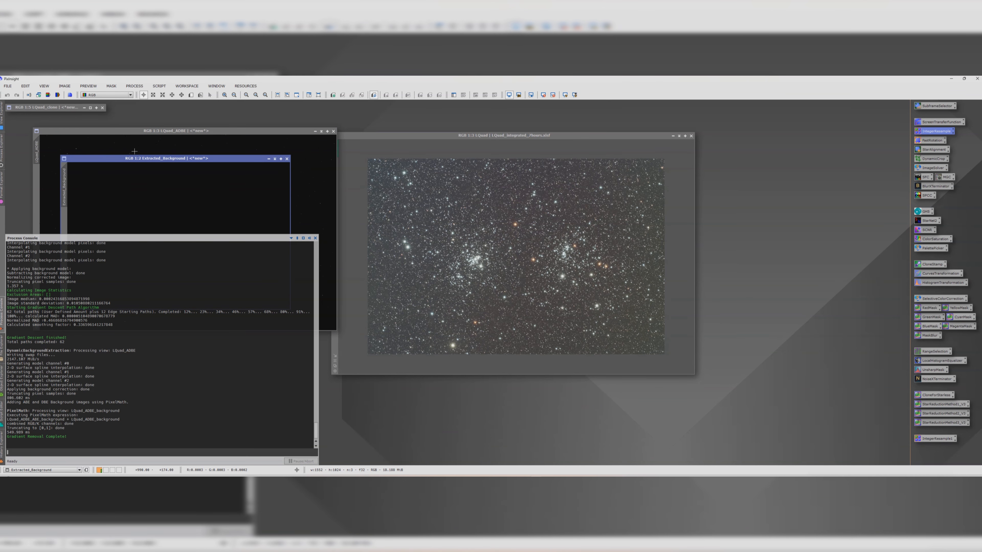
Step: Auto-stretch the extracted background image with ScreenTransferFunction to check the gradient model
{"action": "left_click_drag", "start_coordinate": [412, 157], "coordinate": [438, 154]}
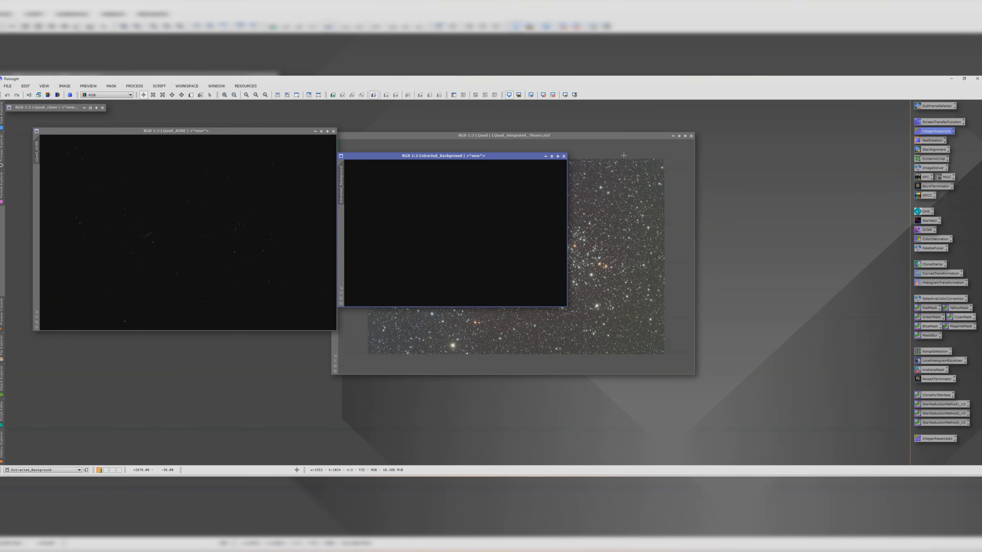
{"action": "double_click", "coordinate": [941, 122]}
{"action": "left_click", "coordinate": [165, 238]}
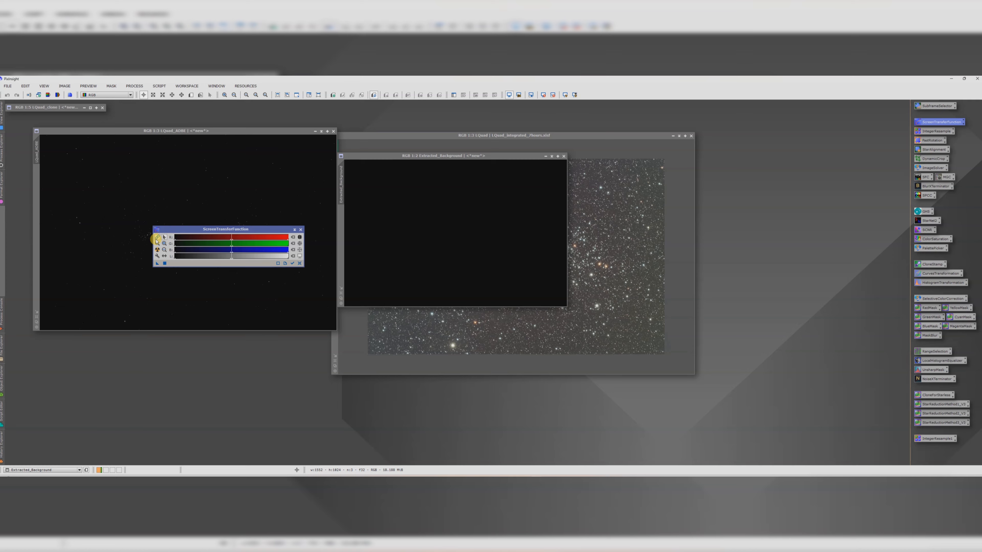
{"action": "left_click", "coordinate": [157, 251]}
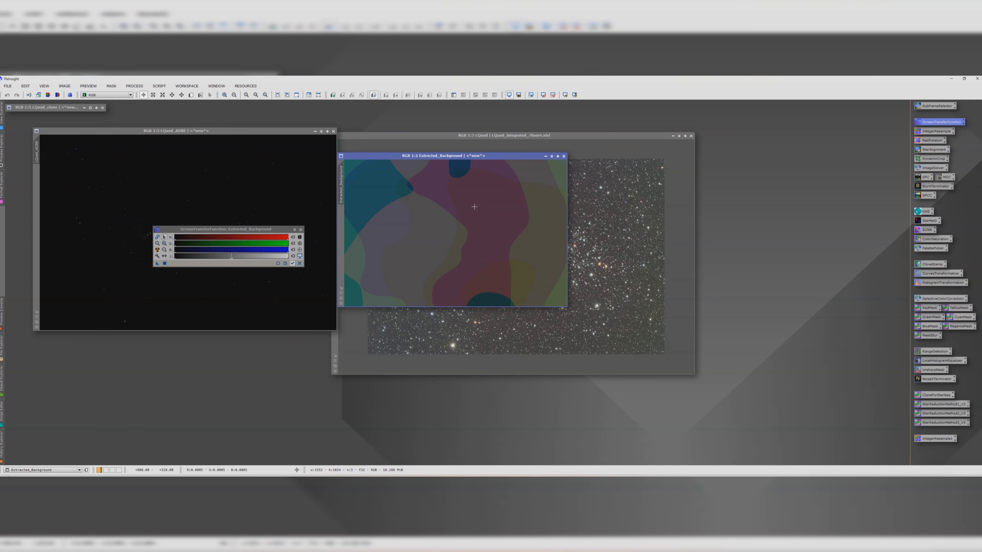
Step: Close the extracted background and auto-stretch the cQuad_ADBE image
{"action": "left_click", "coordinate": [564, 156]}
{"action": "left_click", "coordinate": [121, 131]}
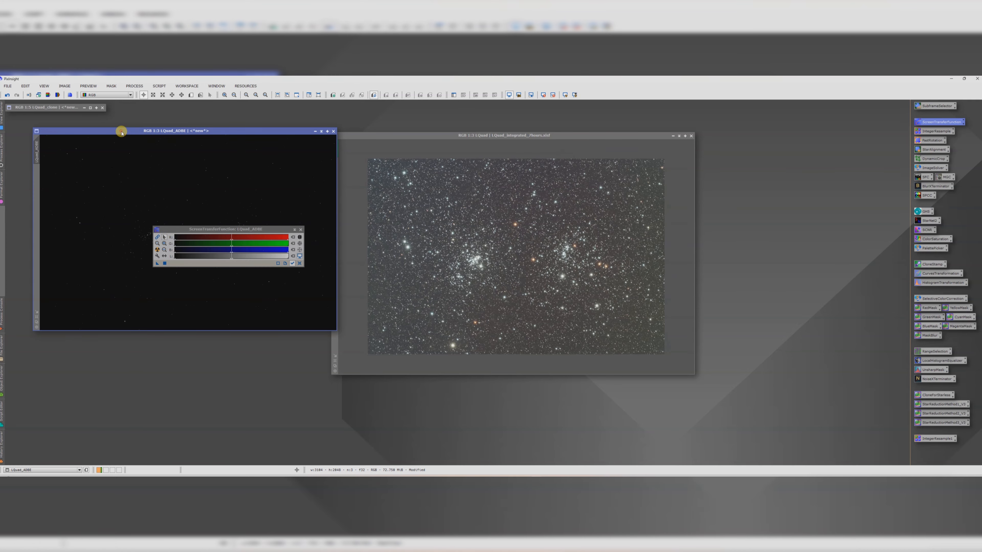
{"action": "left_click", "coordinate": [157, 250]}
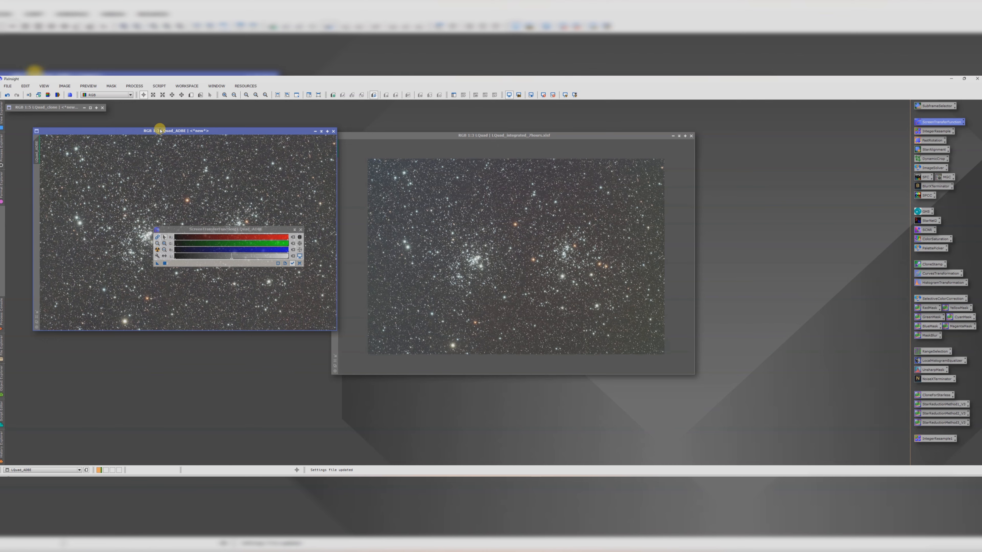
Step: Close the original cQuad image, discarding it, and move the cQuad_ADBE window to the centre
{"action": "left_click_drag", "start_coordinate": [160, 129], "coordinate": [496, 259]}
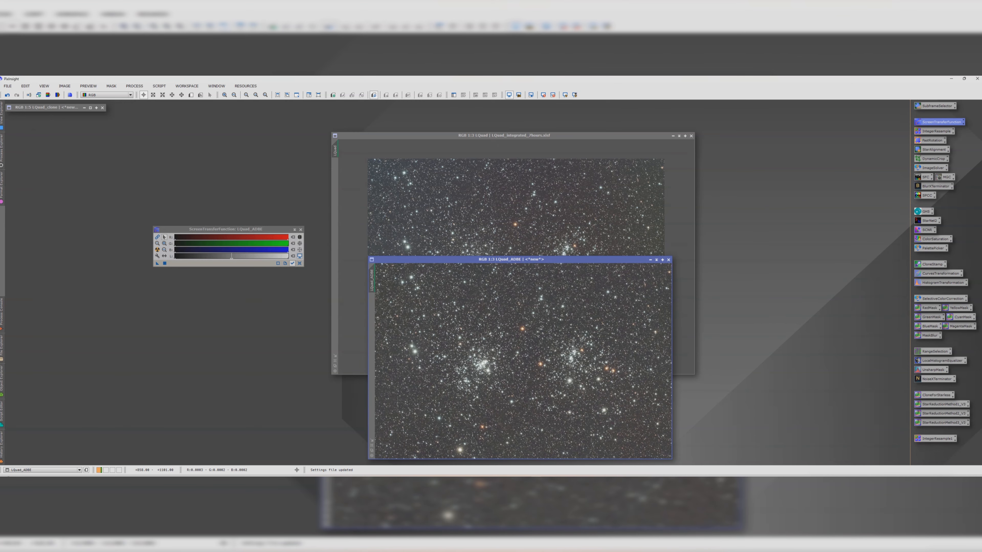
{"action": "left_click", "coordinate": [691, 135]}
{"action": "left_click", "coordinate": [515, 289]}
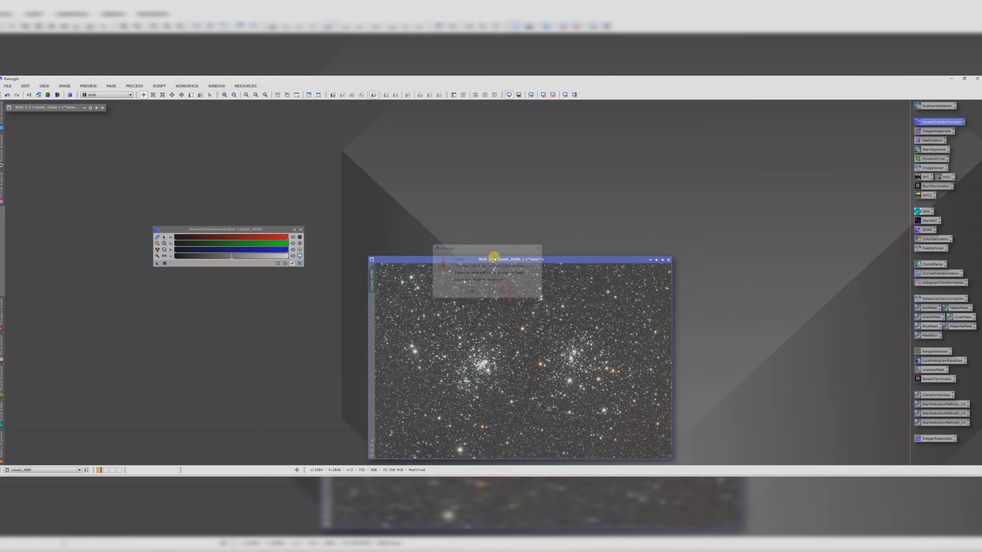
{"action": "left_click_drag", "start_coordinate": [487, 257], "coordinate": [449, 152]}
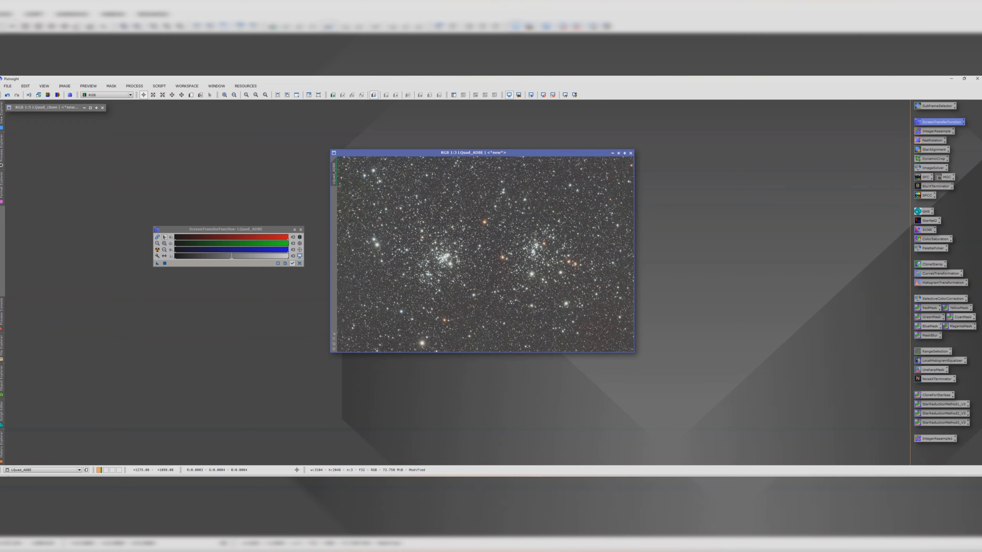
Step: Zoom in and out of the cQuad_ADBE image to inspect the gradient-corrected result
{"action": "scroll", "coordinate": [459, 262], "scroll_direction": "down", "scroll_amount": 1}
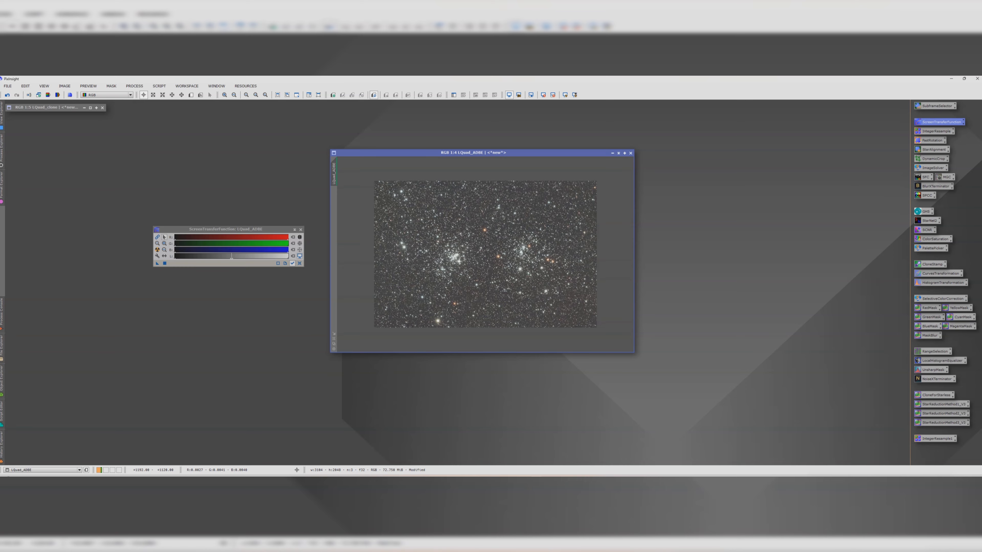
{"action": "scroll", "coordinate": [455, 261], "scroll_direction": "up", "scroll_amount": 5}
{"action": "scroll", "coordinate": [456, 262], "scroll_direction": "down", "scroll_amount": 2}
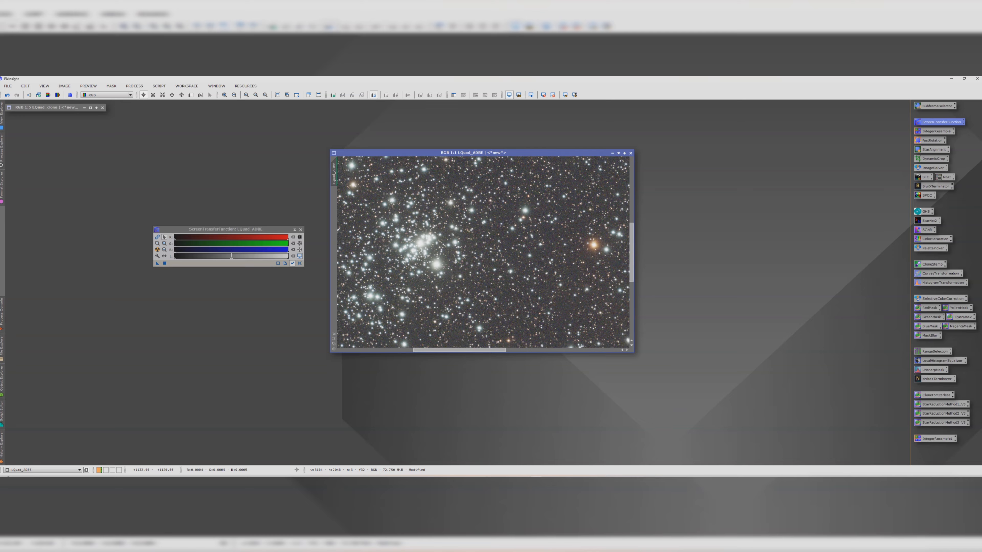
{"action": "scroll", "coordinate": [455, 261], "scroll_direction": "down", "scroll_amount": 4}
{"action": "scroll", "coordinate": [514, 256], "scroll_direction": "up", "scroll_amount": 1}
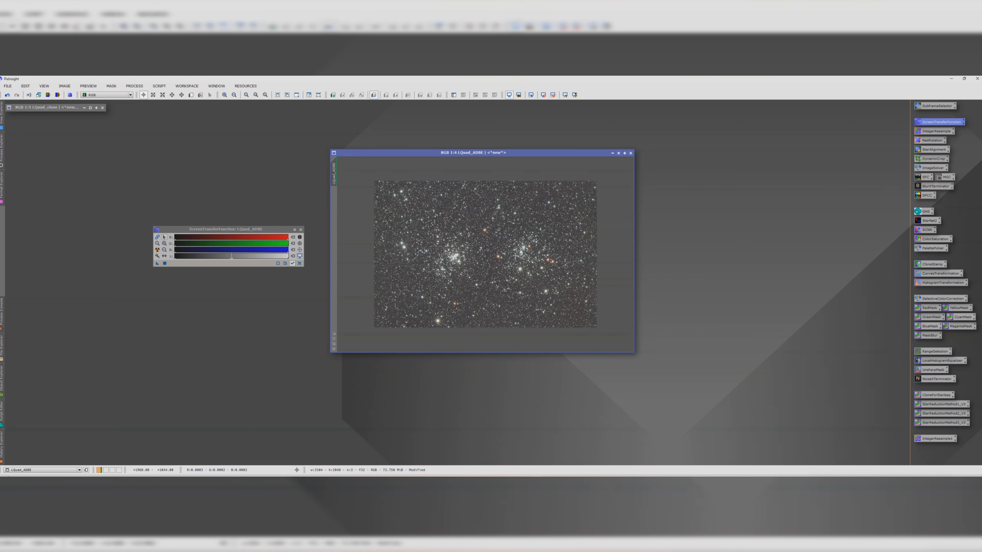
{"action": "scroll", "coordinate": [515, 256], "scroll_direction": "up", "scroll_amount": 2}
{"action": "scroll", "coordinate": [523, 218], "scroll_direction": "down", "scroll_amount": 1}
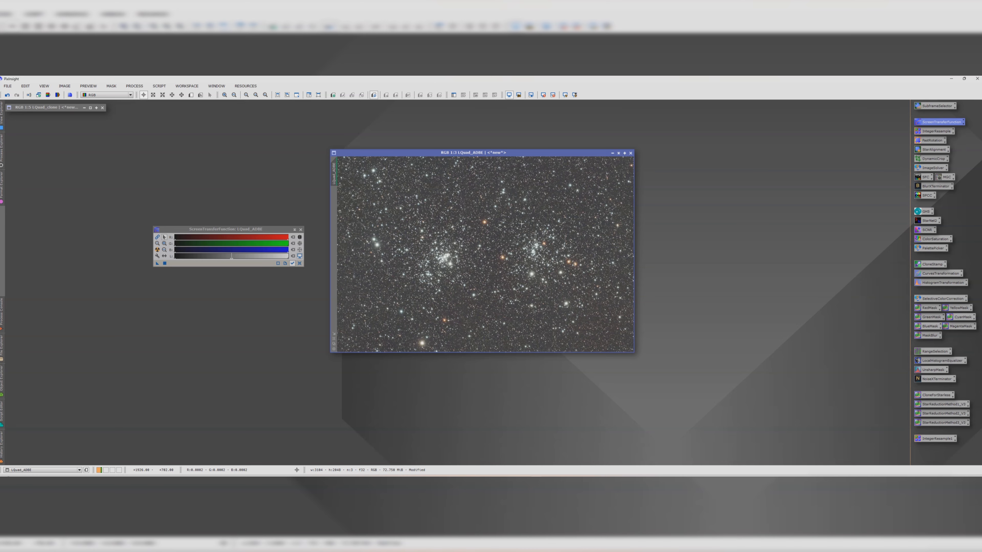
{"action": "scroll", "coordinate": [460, 221], "scroll_direction": "up", "scroll_amount": 4}
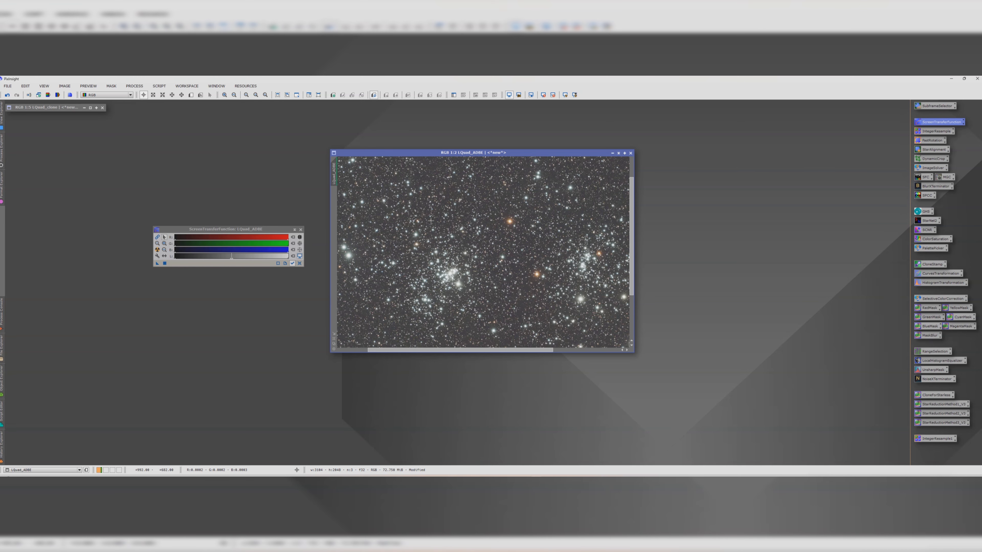
{"action": "scroll", "coordinate": [456, 226], "scroll_direction": "down", "scroll_amount": 4}
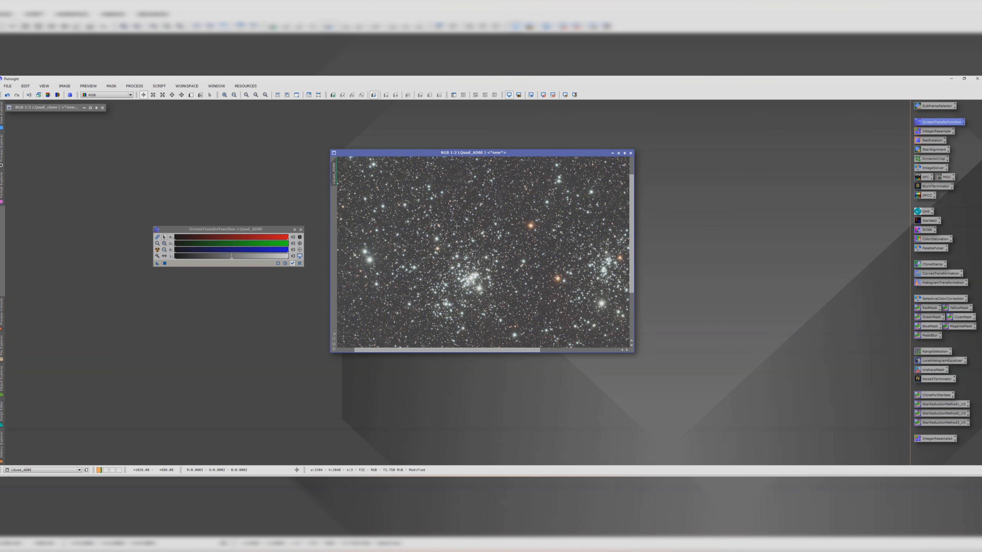
{"action": "scroll", "coordinate": [464, 272], "scroll_direction": "down", "scroll_amount": 1}
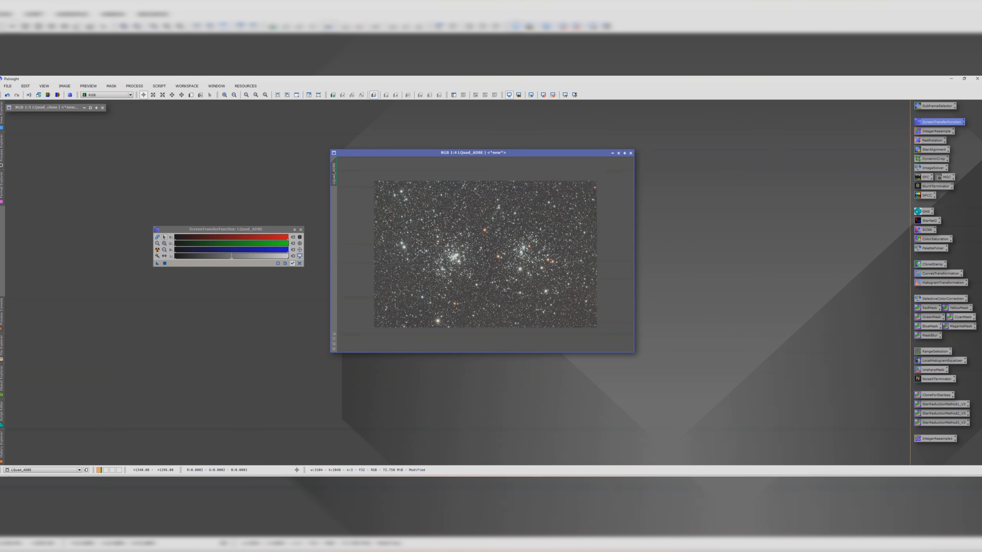
Step: Enlarge the cQuad_ADBE window and reposition it in the workspace
{"action": "left_click_drag", "start_coordinate": [633, 352], "coordinate": [728, 395]}
{"action": "scroll", "coordinate": [585, 303], "scroll_direction": "up", "scroll_amount": 1}
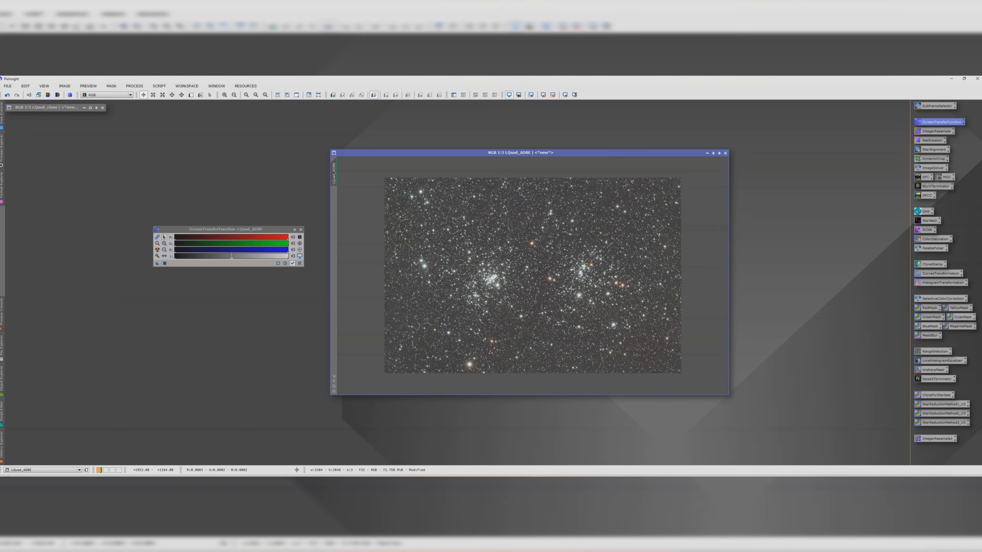
{"action": "left_click_drag", "start_coordinate": [386, 152], "coordinate": [375, 144]}
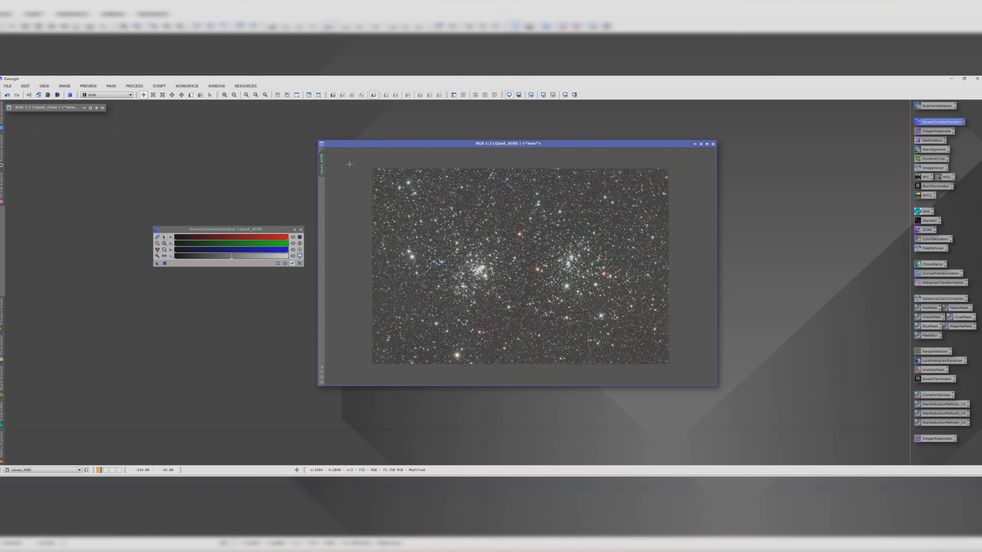
Step: Run the FindBackground script on cQuad_ADBE and search for a background reference preview
{"action": "left_click", "coordinate": [165, 85]}
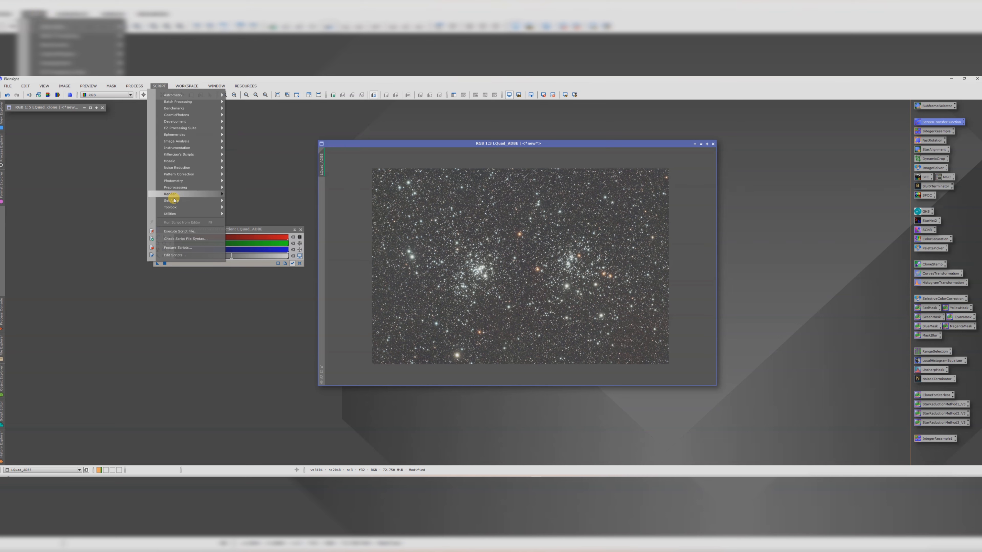
{"action": "mouse_move", "coordinate": [172, 201]}
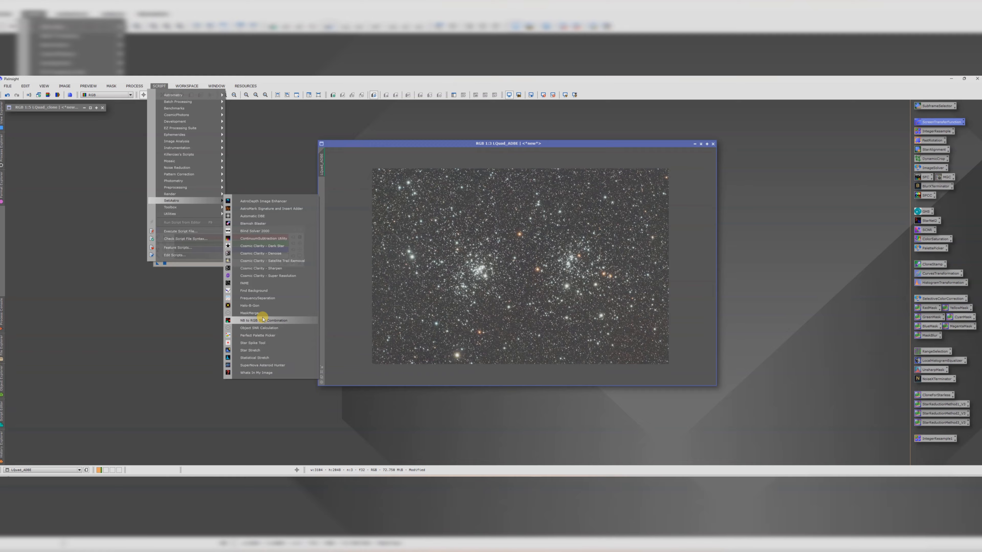
{"action": "left_click", "coordinate": [263, 290]}
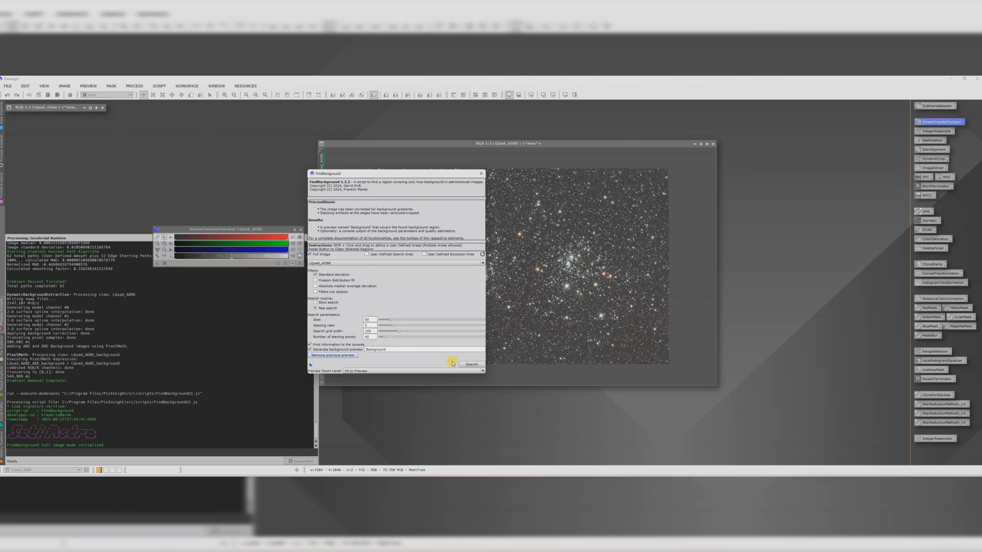
{"action": "left_click", "coordinate": [469, 365]}
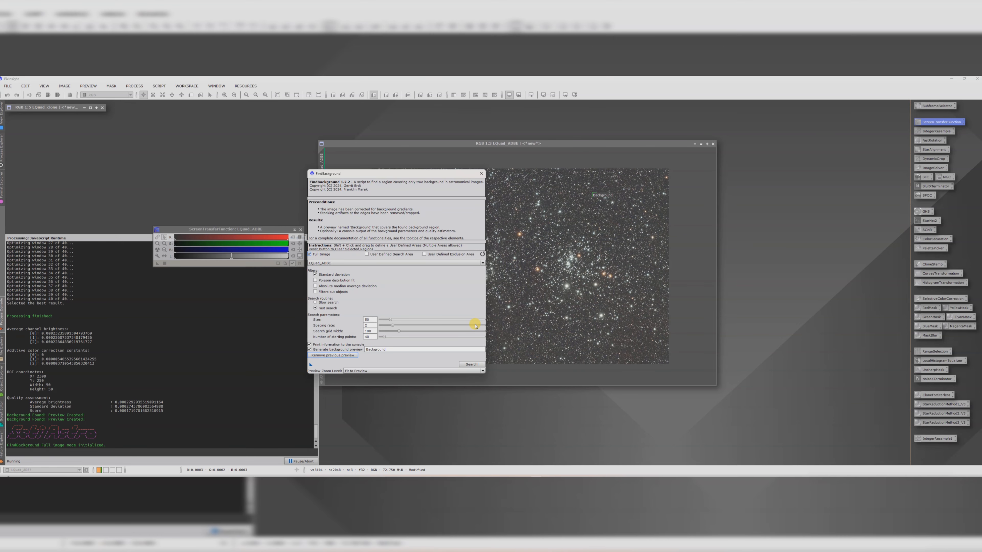
Step: Open SpectrophotometricColorCalibration and set its background neutralization region of interest from the Background preview
{"action": "left_click", "coordinate": [481, 175]}
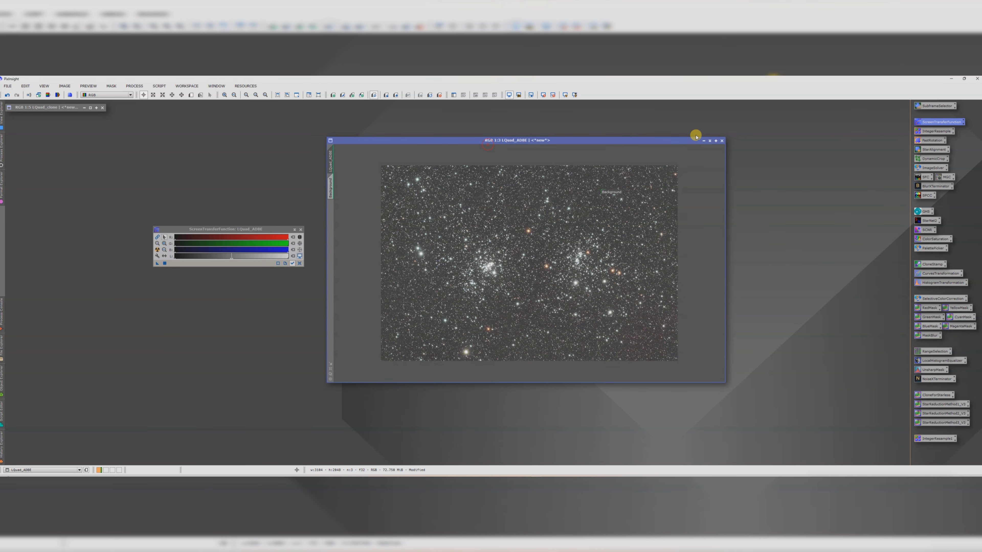
{"action": "double_click", "coordinate": [927, 196]}
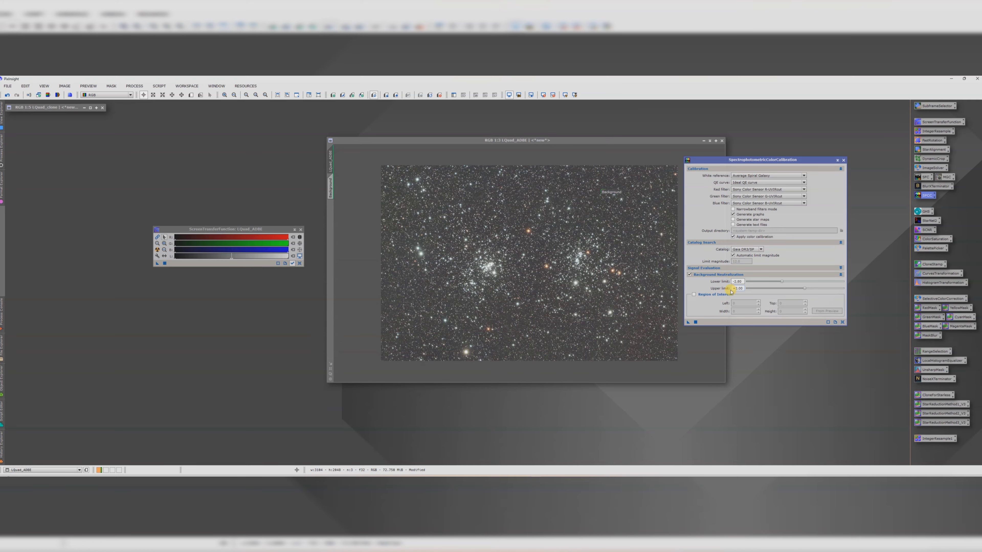
{"action": "left_click", "coordinate": [718, 295]}
{"action": "left_click", "coordinate": [827, 311]}
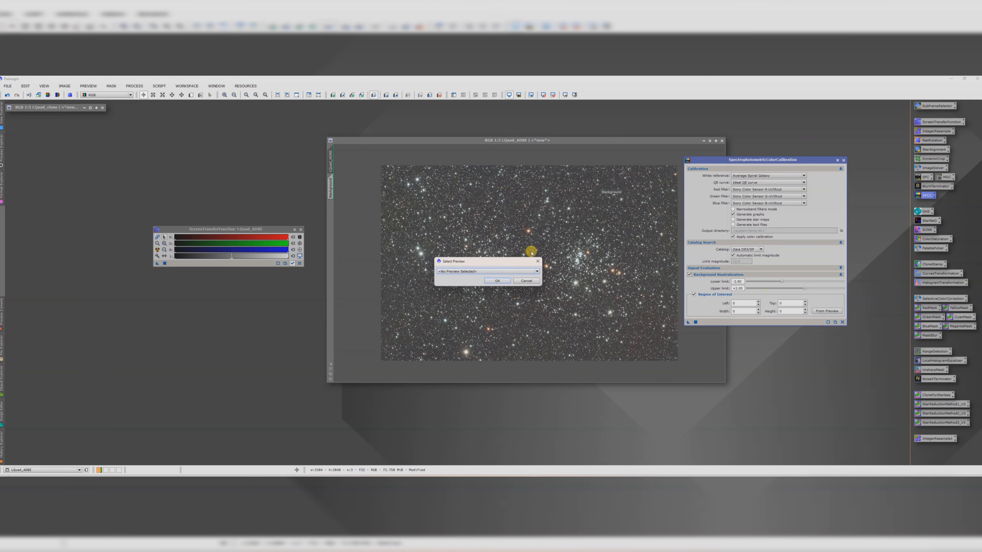
{"action": "left_click", "coordinate": [482, 271]}
{"action": "left_click", "coordinate": [468, 282]}
{"action": "left_click", "coordinate": [496, 281]}
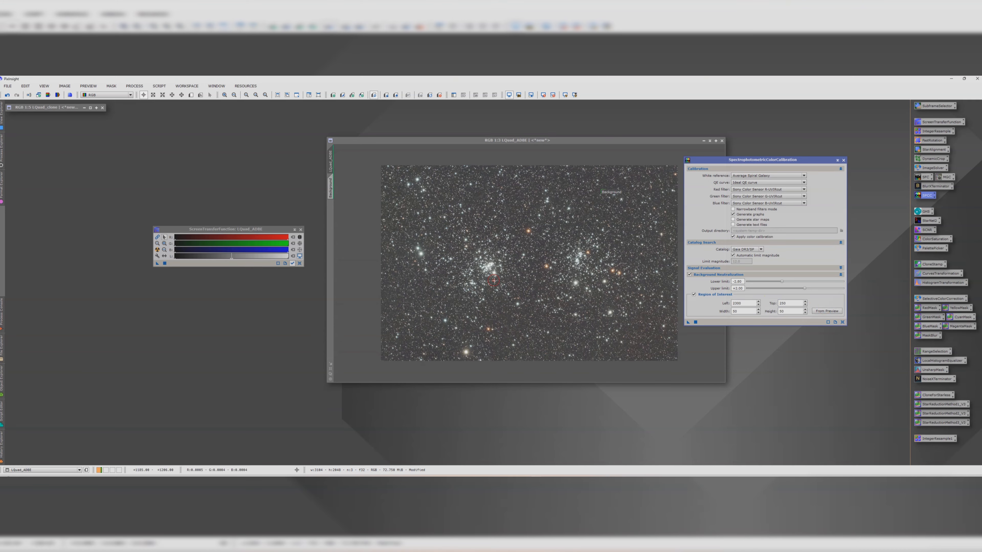
Step: Apply SpectrophotometricColorCalibration to the cQuad_ADBE image
{"action": "left_click", "coordinate": [687, 323]}
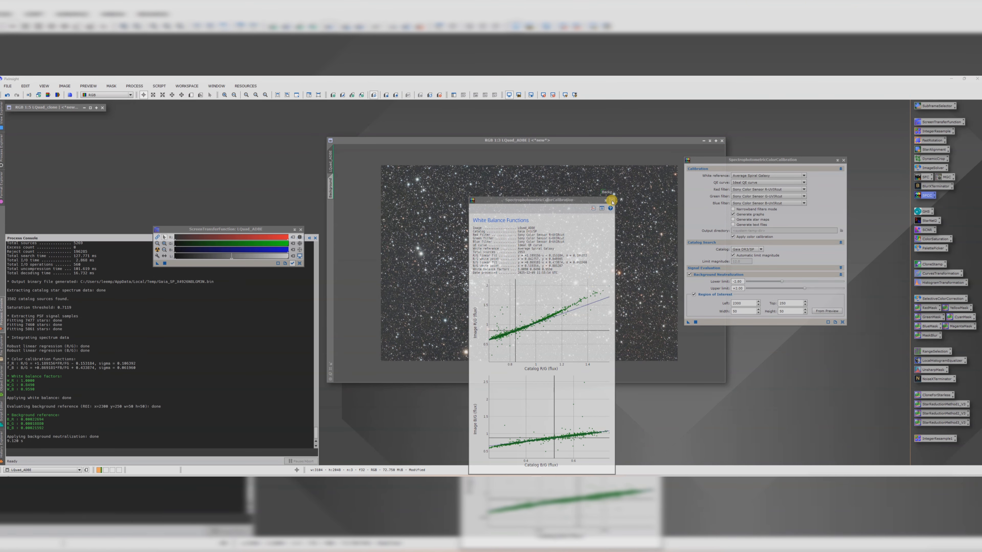
{"action": "left_click", "coordinate": [609, 201]}
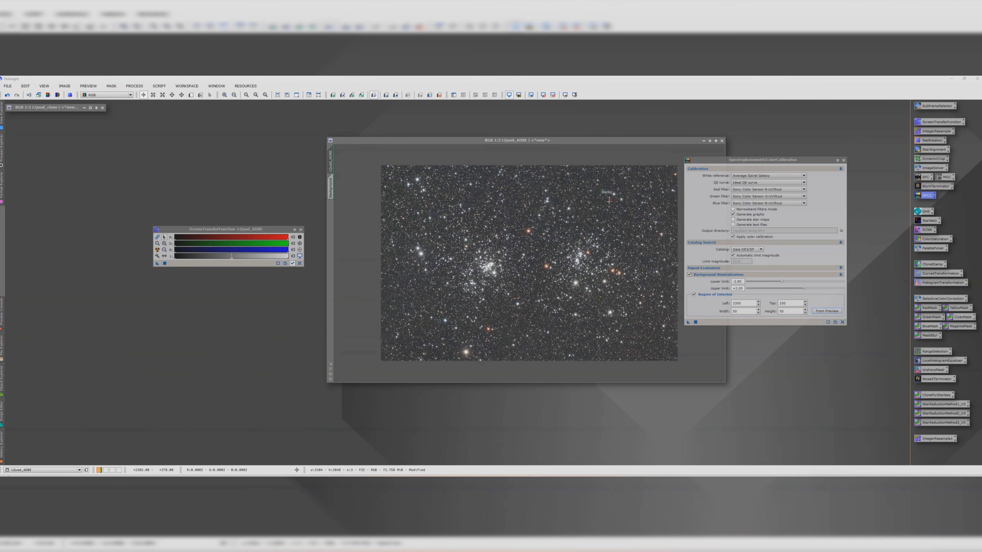
Step: Delete the Background preview from the cQuad_ADBE image and close the color calibration dialog
{"action": "left_click_drag", "start_coordinate": [541, 141], "coordinate": [487, 128]}
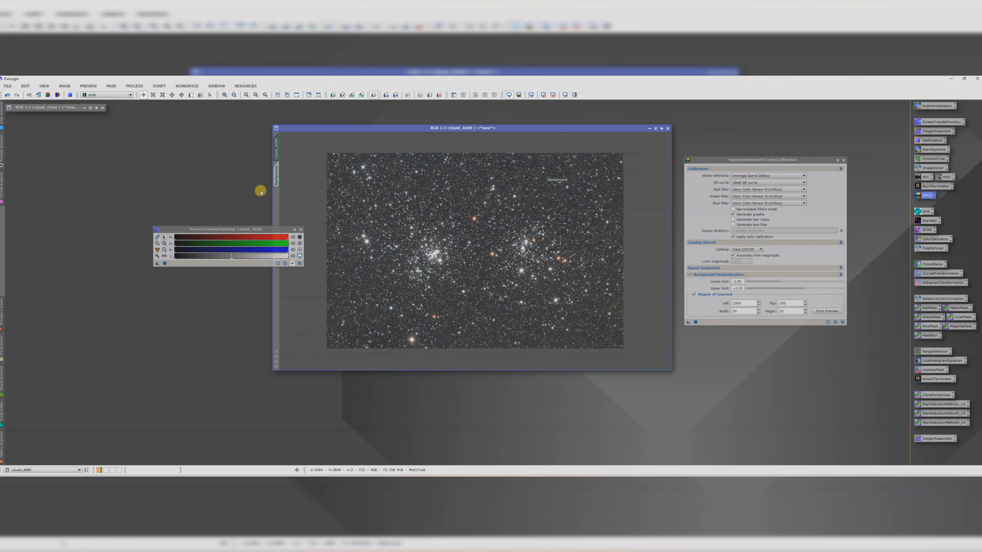
{"action": "left_click", "coordinate": [276, 179]}
{"action": "right_click", "coordinate": [276, 179]}
{"action": "left_click", "coordinate": [294, 232]}
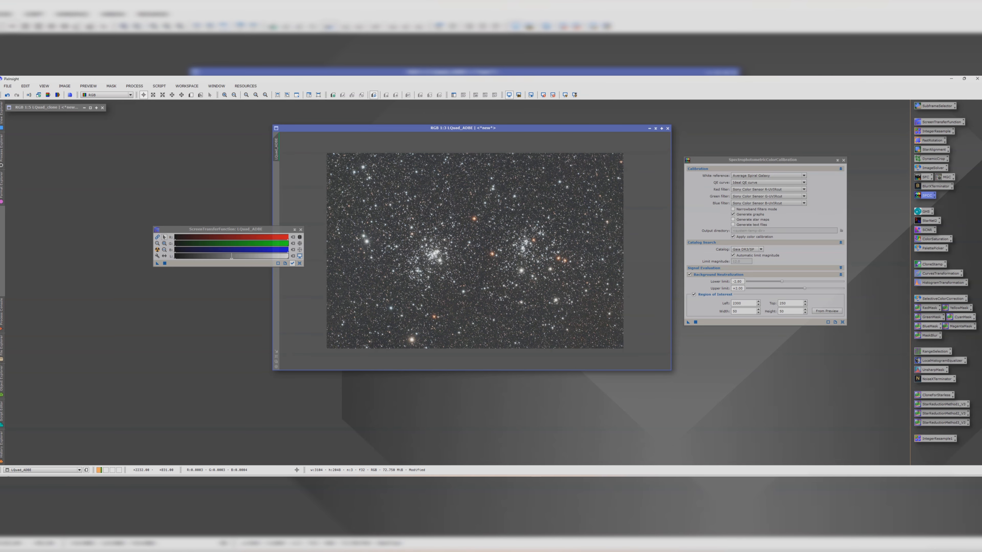
{"action": "left_click", "coordinate": [844, 160]}
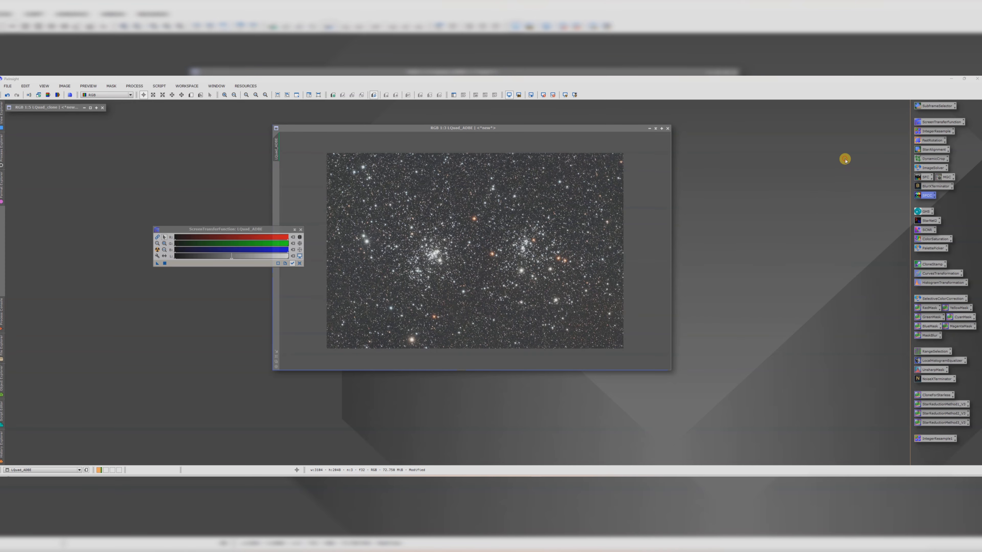
Step: Launch the Statistical Stretch script for the cQuad_ADBE image
{"action": "left_click_drag", "start_coordinate": [386, 127], "coordinate": [407, 128]}
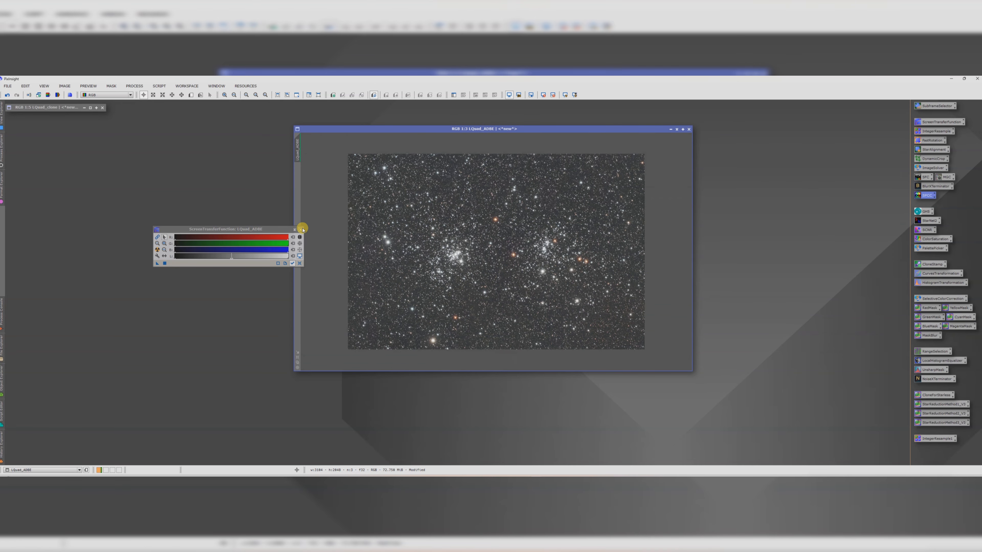
{"action": "left_click", "coordinate": [159, 86]}
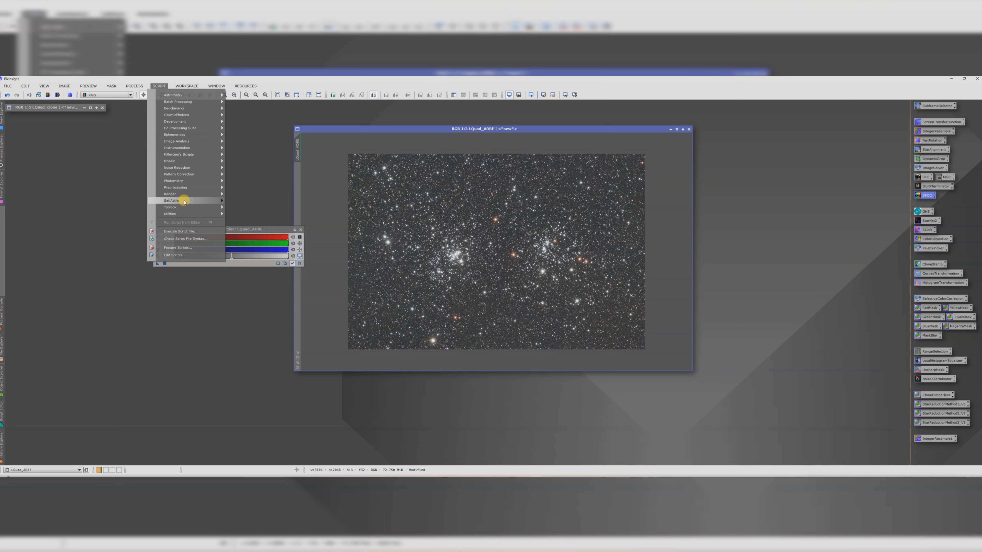
{"action": "mouse_move", "coordinate": [186, 201]}
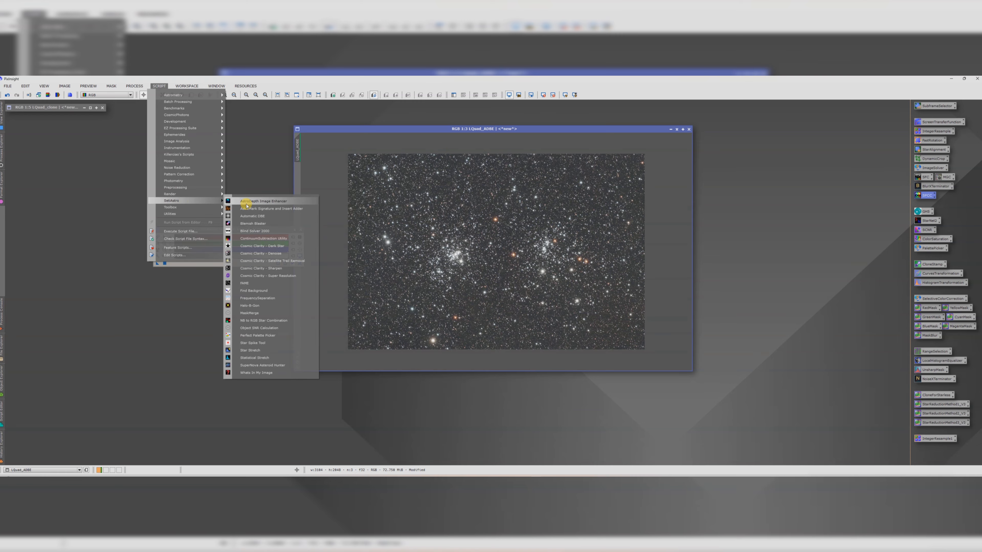
{"action": "left_click", "coordinate": [255, 357]}
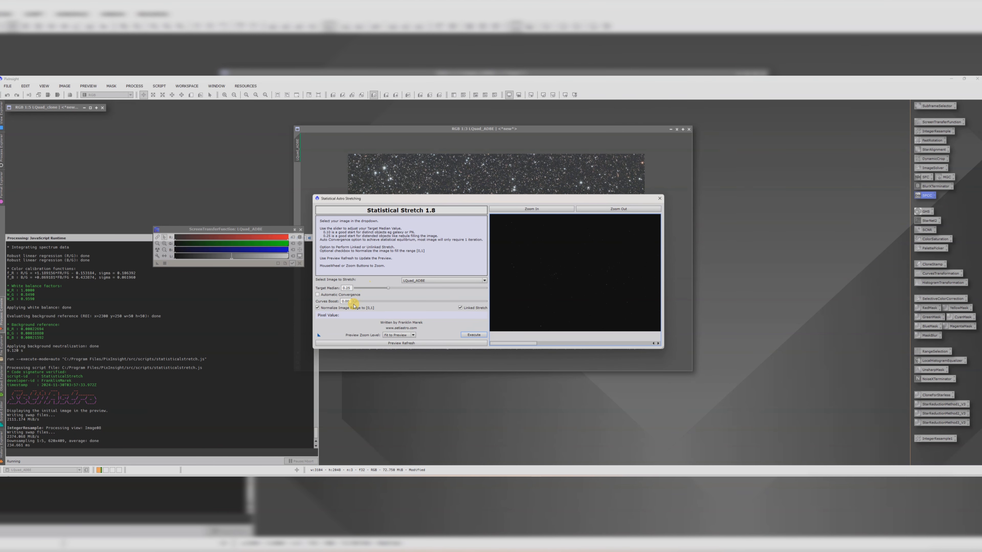
Step: Raise the Curves Boost, enable Automatic Convergence, set Target Median to 0.20, and refresh the stretch preview
{"action": "left_click_drag", "start_coordinate": [354, 301], "coordinate": [459, 301]}
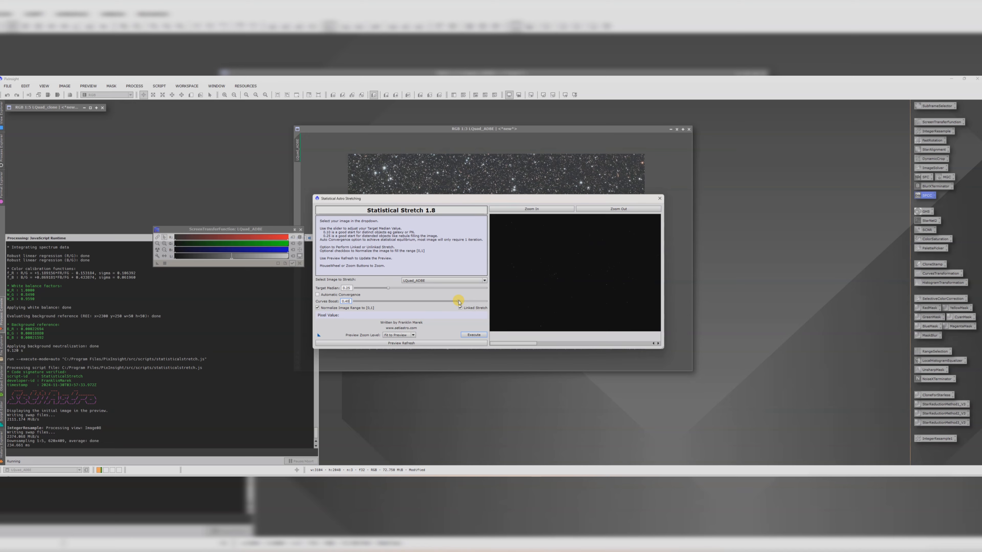
{"action": "left_click", "coordinate": [318, 295]}
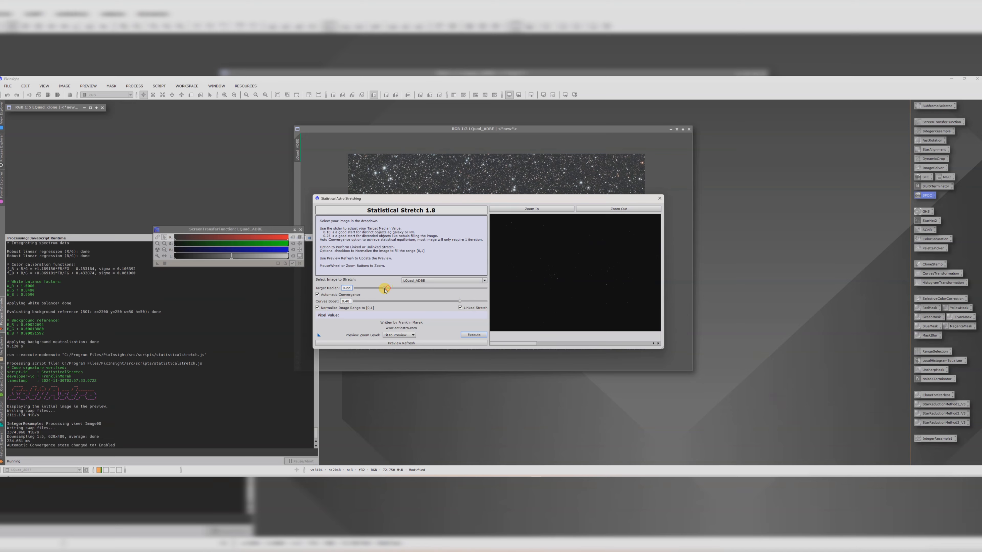
{"action": "left_click_drag", "start_coordinate": [385, 290], "coordinate": [382, 291]}
{"action": "left_click", "coordinate": [409, 346]}
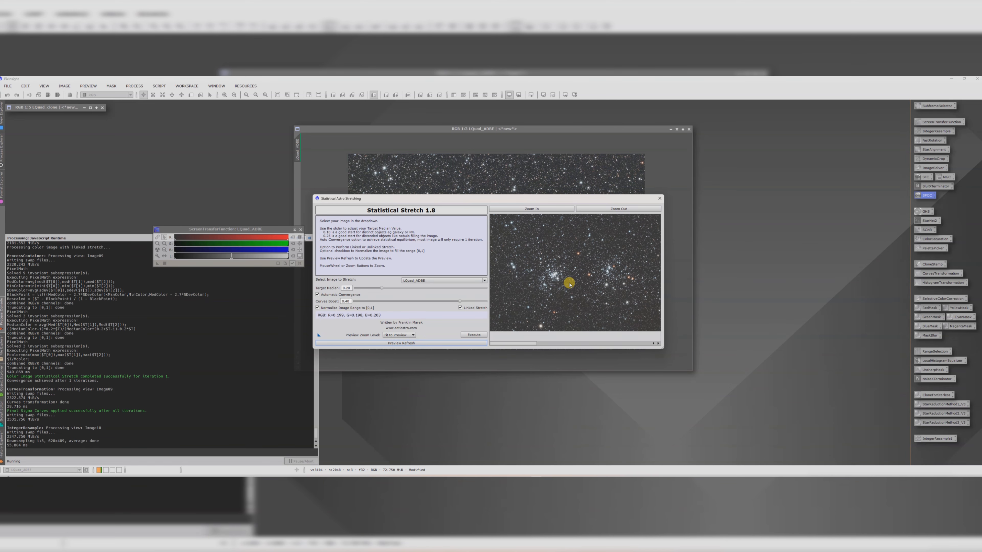
Step: Execute the Statistical Stretch on cQuad_ADBE and close the script
{"action": "left_click", "coordinate": [473, 335]}
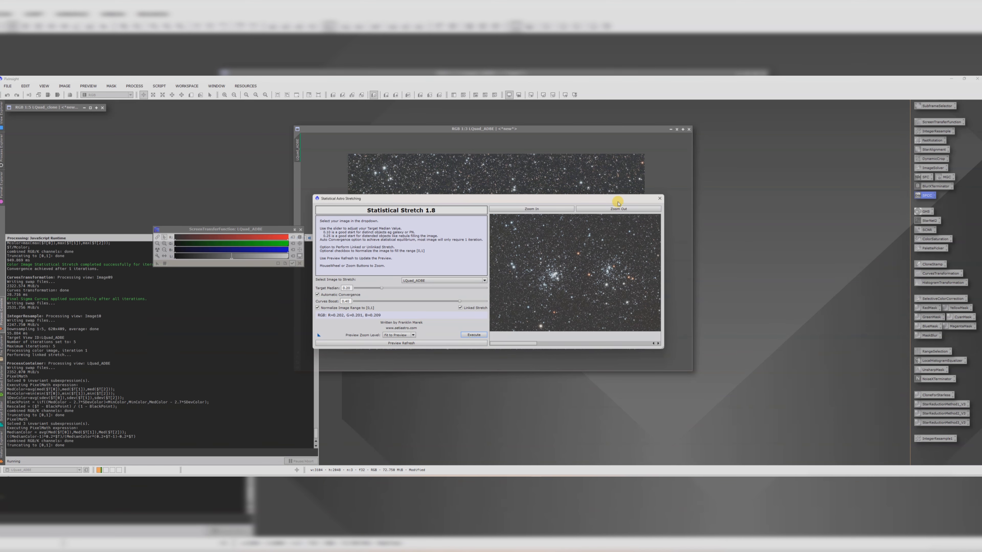
{"action": "left_click", "coordinate": [660, 198]}
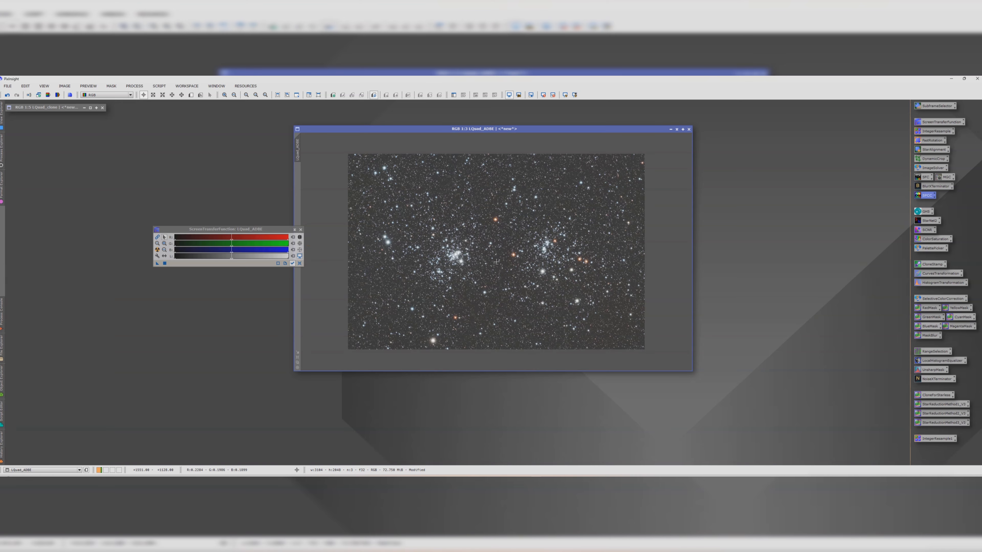
Step: Enlarge the cQuad_ADBE window and zoom into the stretched image to inspect stars and background
{"action": "scroll", "coordinate": [496, 262], "scroll_direction": "up", "scroll_amount": 1}
{"action": "scroll", "coordinate": [506, 263], "scroll_direction": "down", "scroll_amount": 1}
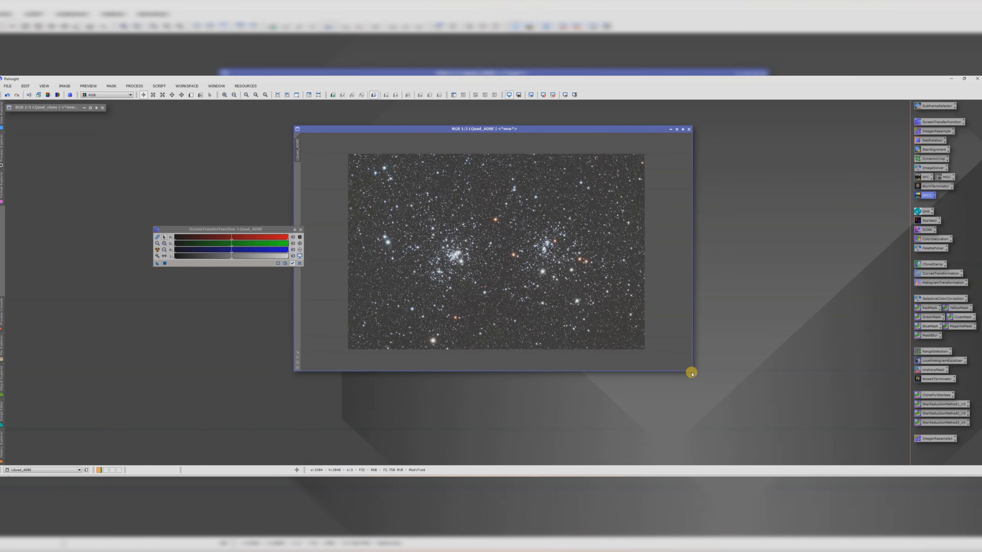
{"action": "left_click_drag", "start_coordinate": [690, 370], "coordinate": [763, 397]}
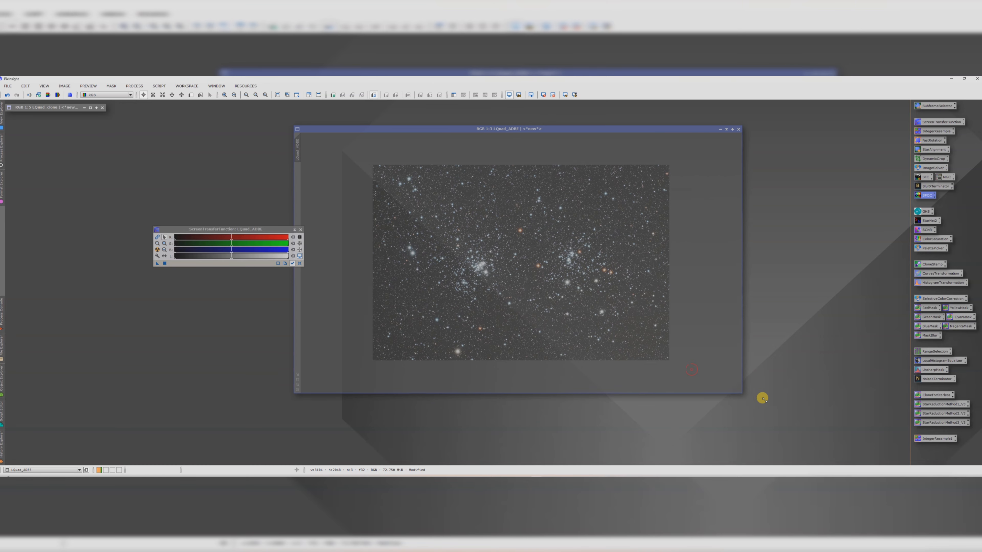
{"action": "scroll", "coordinate": [559, 307], "scroll_direction": "up", "scroll_amount": 1}
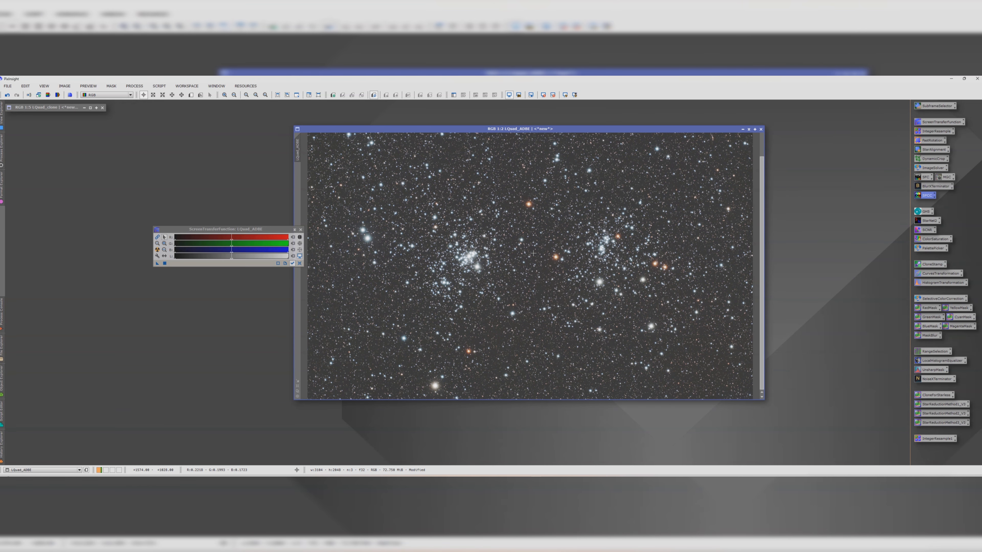
{"action": "scroll", "coordinate": [540, 259], "scroll_direction": "up", "scroll_amount": 1}
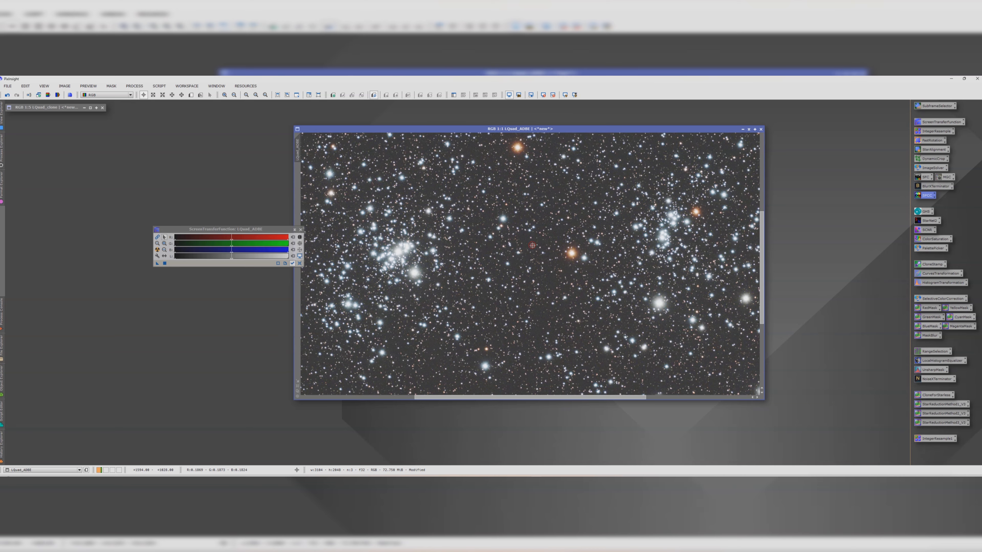
{"action": "left_click", "coordinate": [533, 246]}
{"action": "left_click_drag", "start_coordinate": [533, 245], "coordinate": [524, 238]}
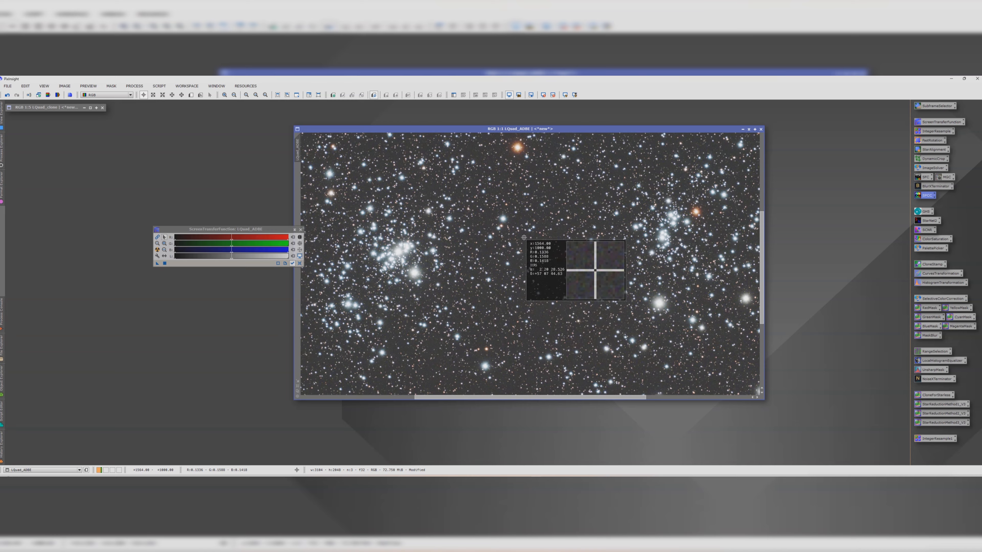
{"action": "scroll", "coordinate": [524, 238], "scroll_direction": "up", "scroll_amount": 3}
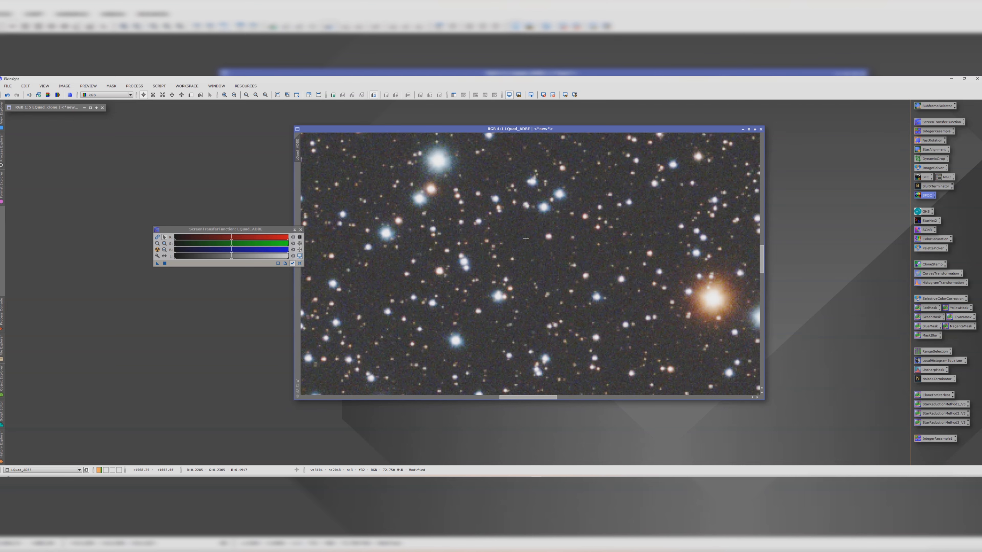
{"action": "scroll", "coordinate": [527, 238], "scroll_direction": "down", "scroll_amount": 5}
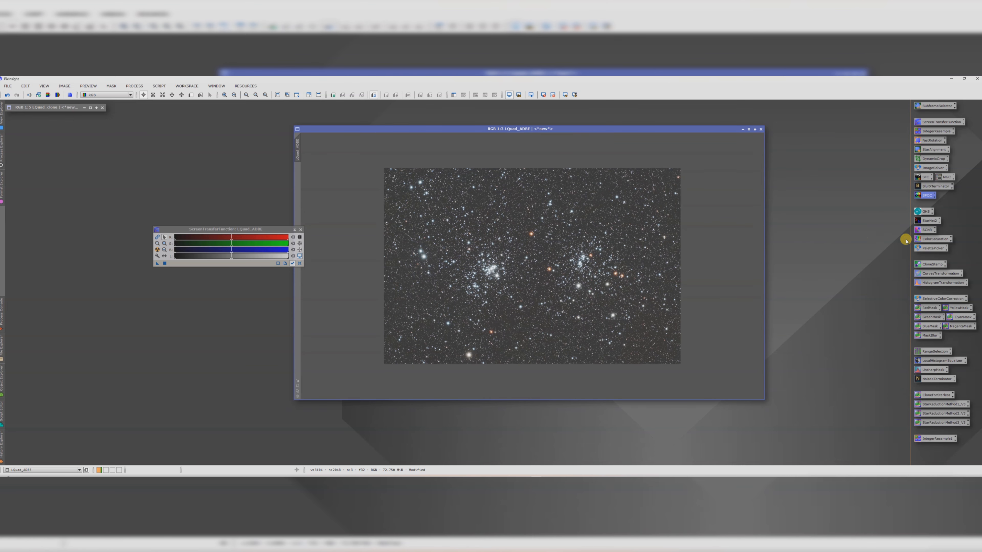
Step: Apply a CurvesTransformation with a lowered shadow point to darken the background, using the real-time preview
{"action": "double_click", "coordinate": [929, 273]}
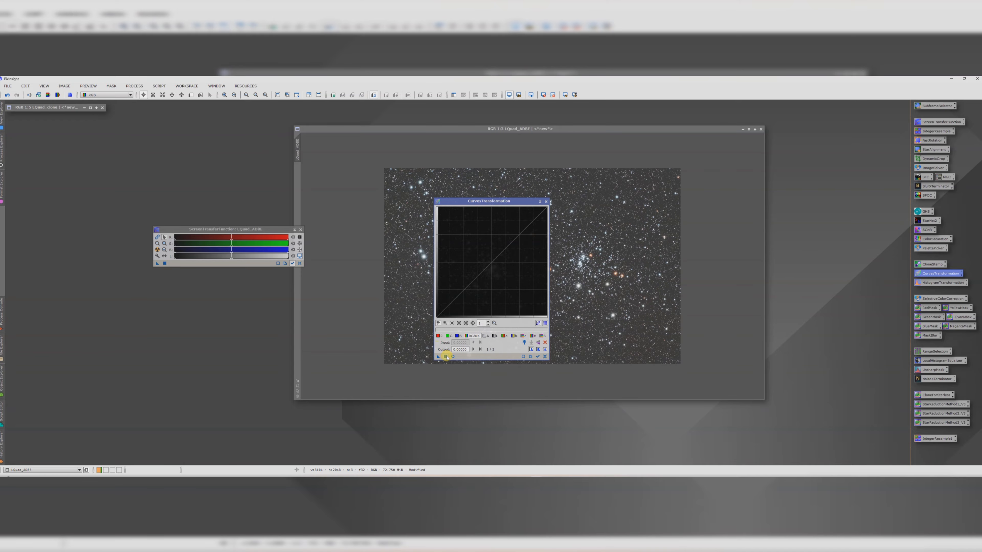
{"action": "left_click", "coordinate": [452, 357]}
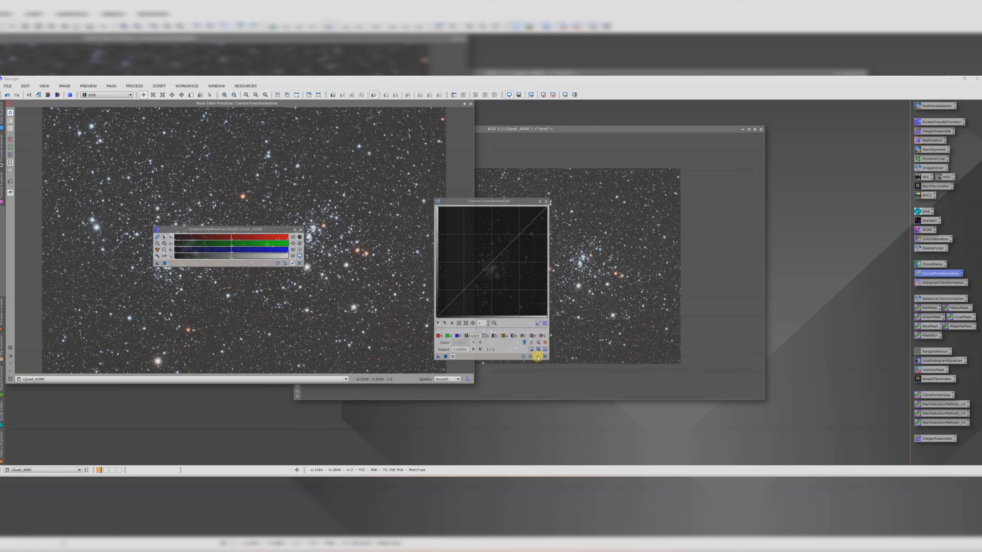
{"action": "left_click", "coordinate": [476, 275]}
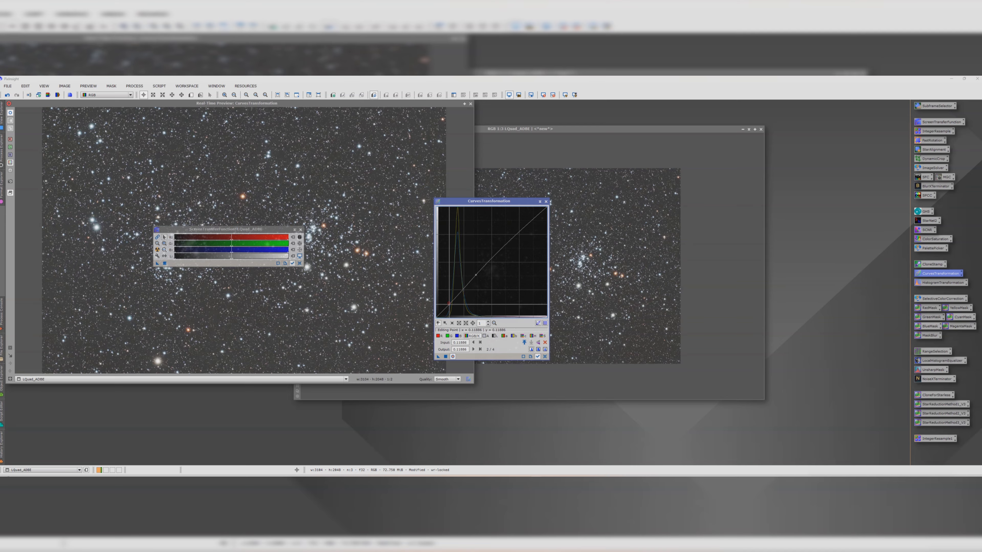
{"action": "left_click", "coordinate": [449, 305]}
{"action": "left_click_drag", "start_coordinate": [450, 306], "coordinate": [450, 307]}
{"action": "left_click_drag", "start_coordinate": [348, 183], "coordinate": [395, 155]}
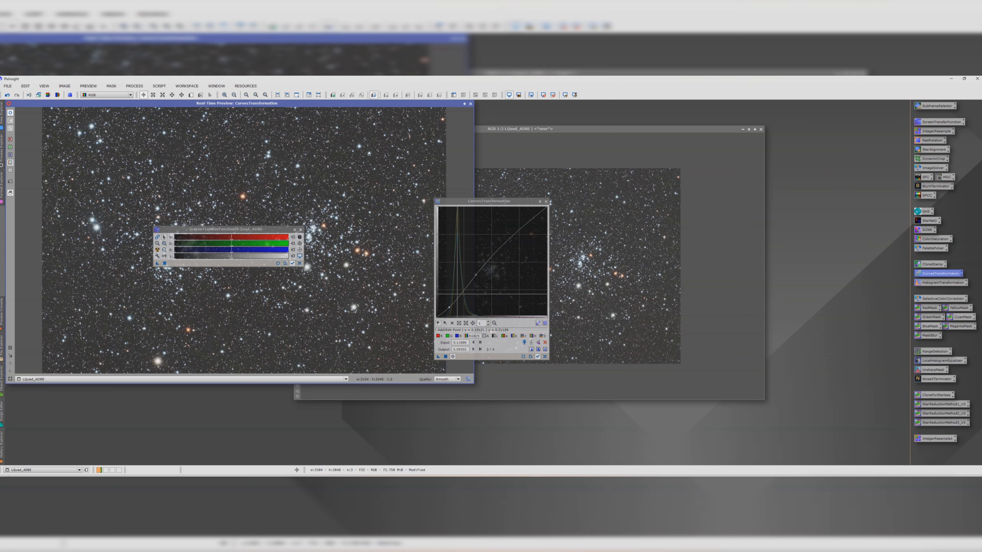
{"action": "left_click_drag", "start_coordinate": [449, 306], "coordinate": [451, 307]}
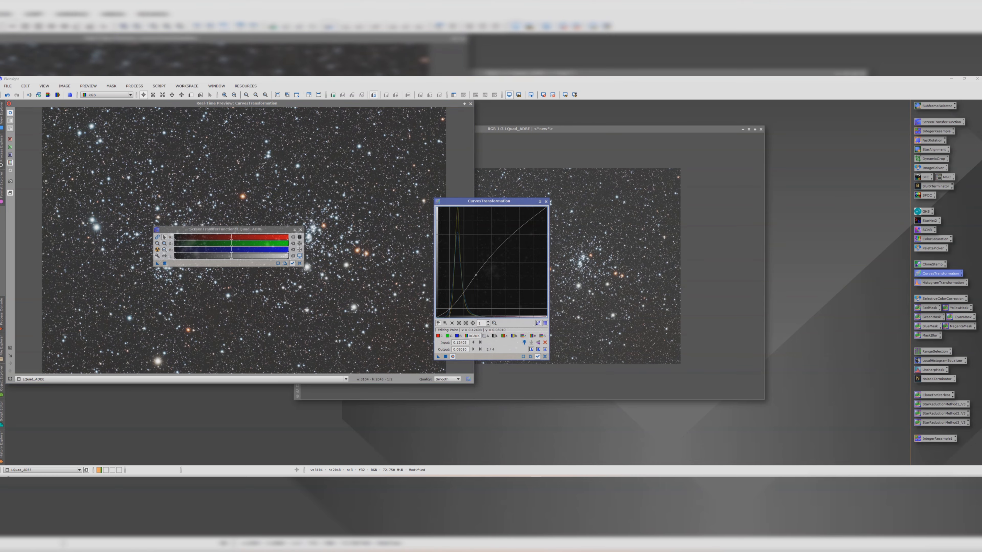
{"action": "left_click_drag", "start_coordinate": [398, 235], "coordinate": [398, 235]}
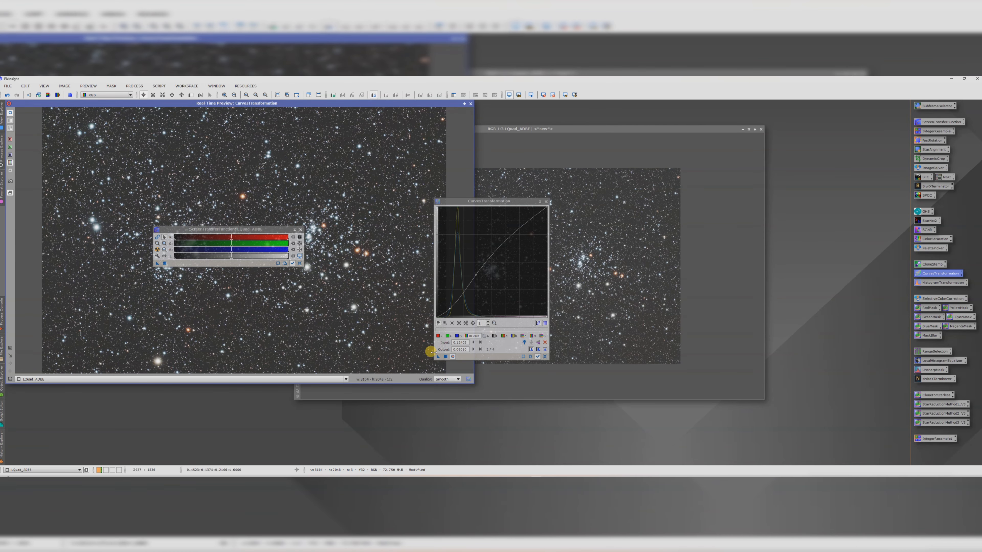
{"action": "left_click", "coordinate": [445, 356]}
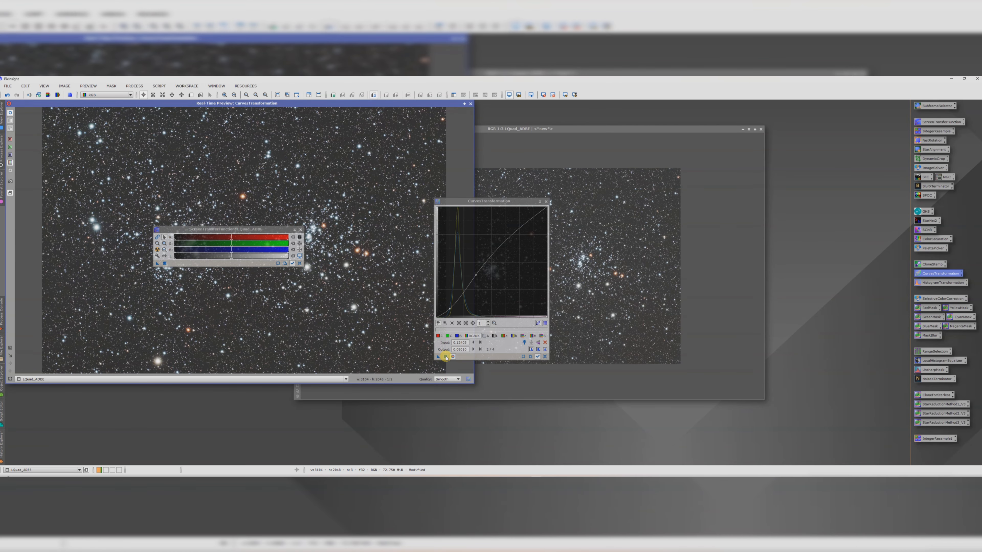
{"action": "left_click", "coordinate": [546, 201]}
{"action": "left_click", "coordinate": [471, 104]}
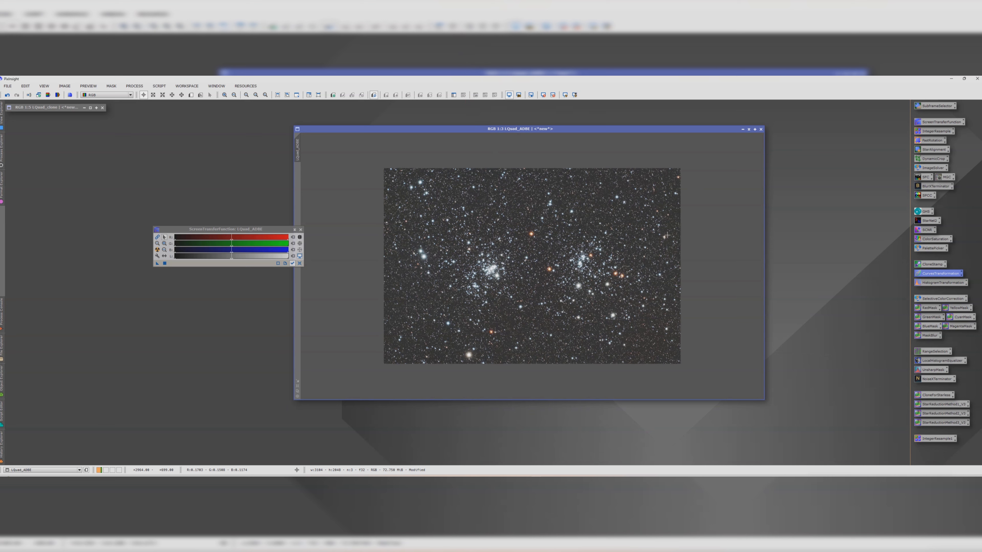
Step: Zoom into the cQuad_ADBE image and read background pixel values
{"action": "left_click", "coordinate": [672, 215]}
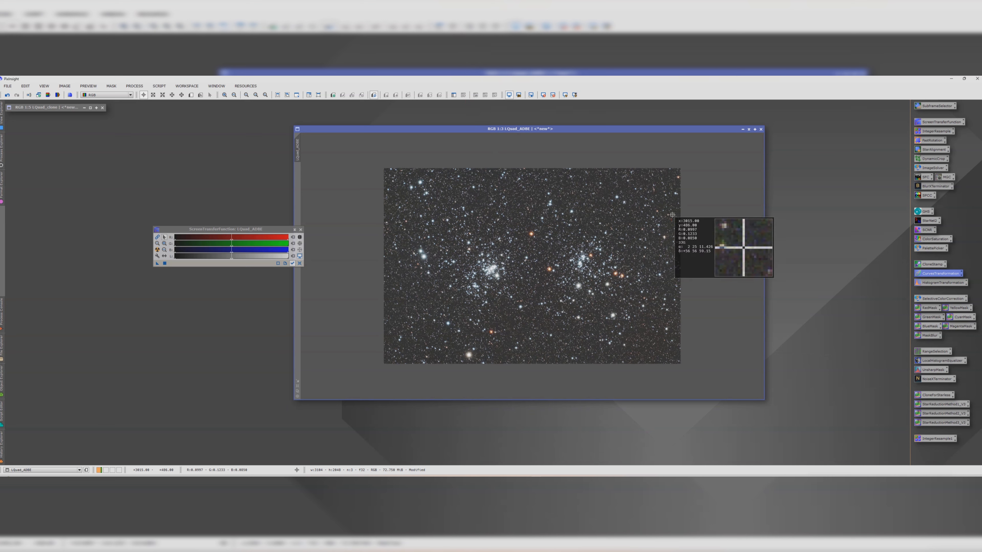
{"action": "scroll", "coordinate": [576, 218], "scroll_direction": "up", "scroll_amount": 4}
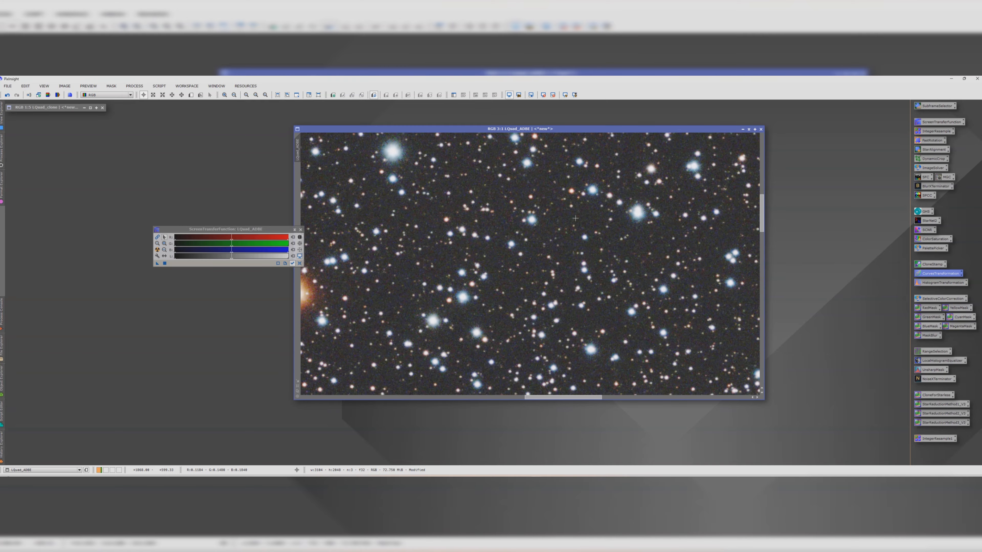
{"action": "left_click", "coordinate": [590, 217]}
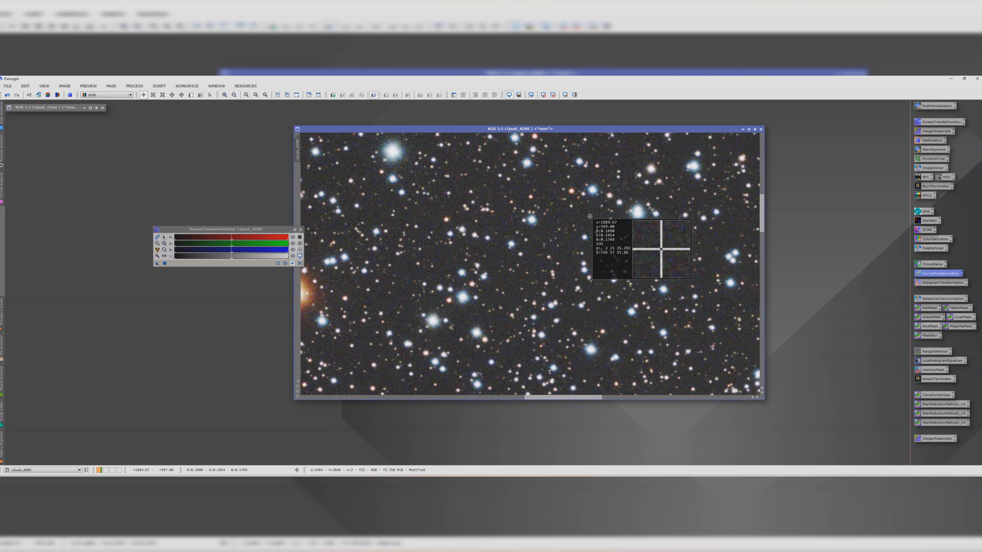
Step: Apply a HistogramTransformation to cQuad_ADBE with the shadows clipping point raised slightly, checking it in the real-time preview
{"action": "left_click_drag", "start_coordinate": [589, 216], "coordinate": [596, 248]}
{"action": "scroll", "coordinate": [597, 248], "scroll_direction": "down", "scroll_amount": 4}
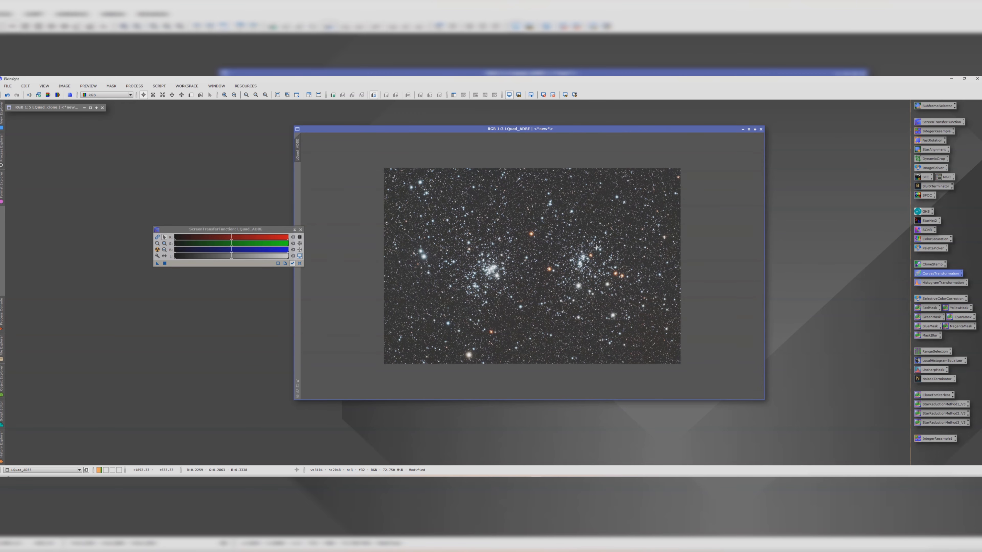
{"action": "double_click", "coordinate": [927, 285]}
{"action": "left_click", "coordinate": [453, 371]}
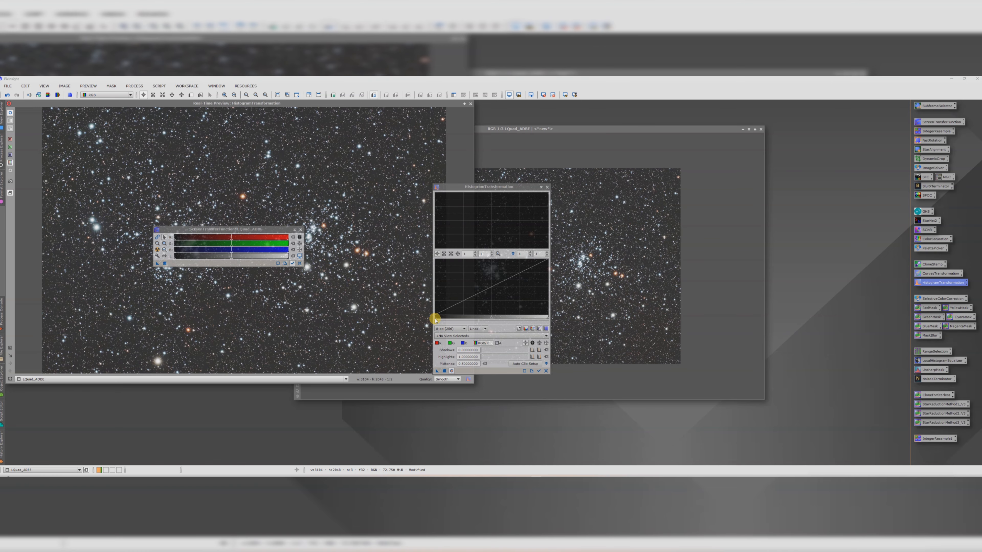
{"action": "left_click_drag", "start_coordinate": [433, 319], "coordinate": [443, 319]}
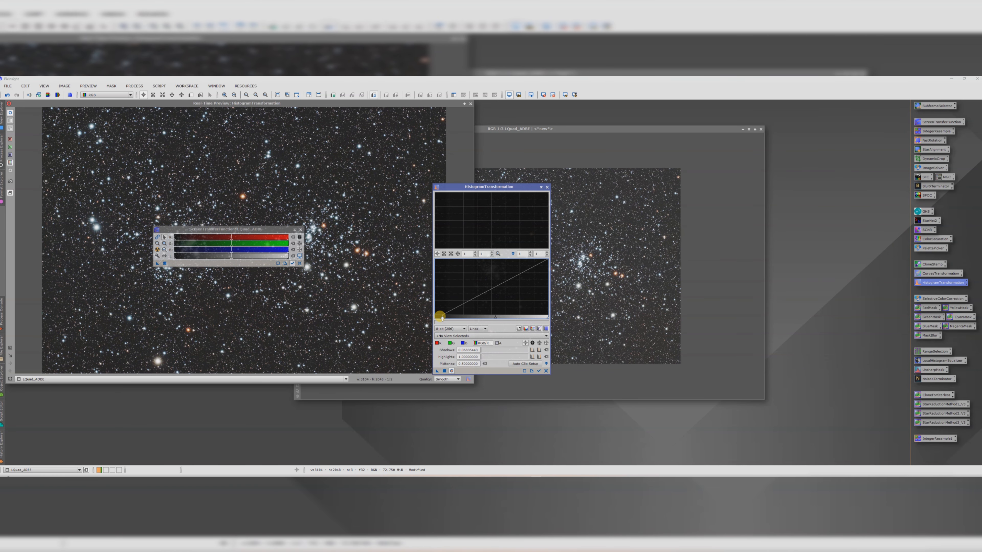
{"action": "left_click", "coordinate": [294, 185]}
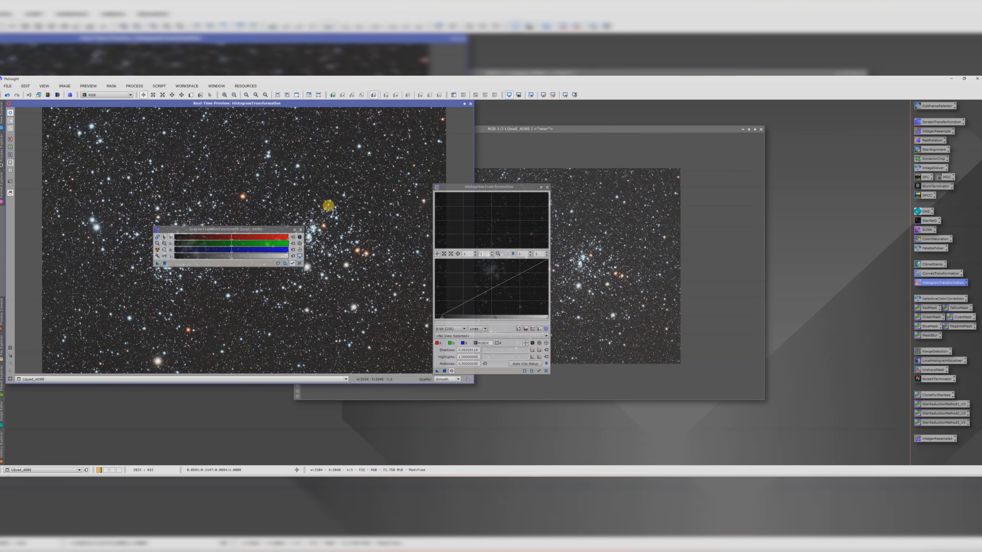
{"action": "left_click", "coordinate": [444, 370]}
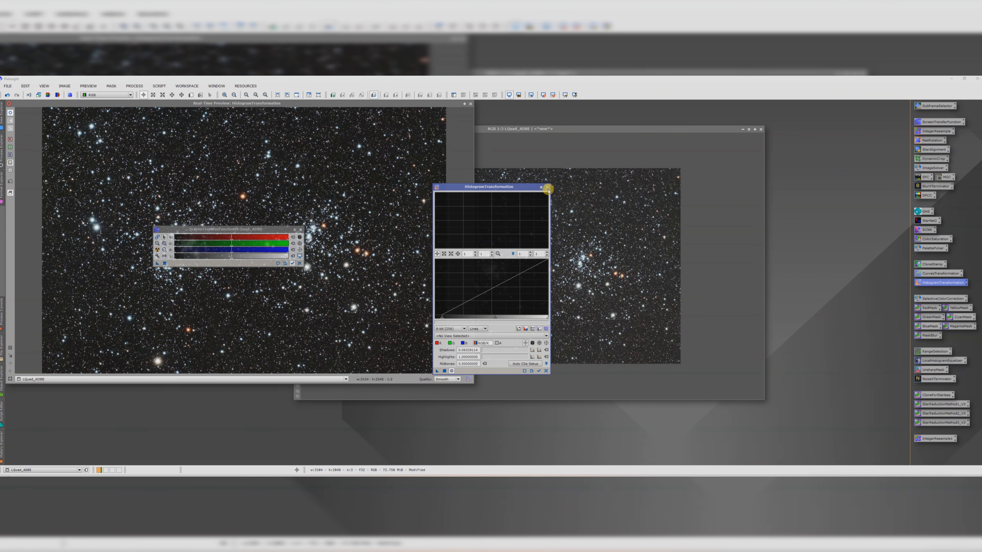
{"action": "left_click", "coordinate": [547, 187]}
{"action": "left_click", "coordinate": [471, 106]}
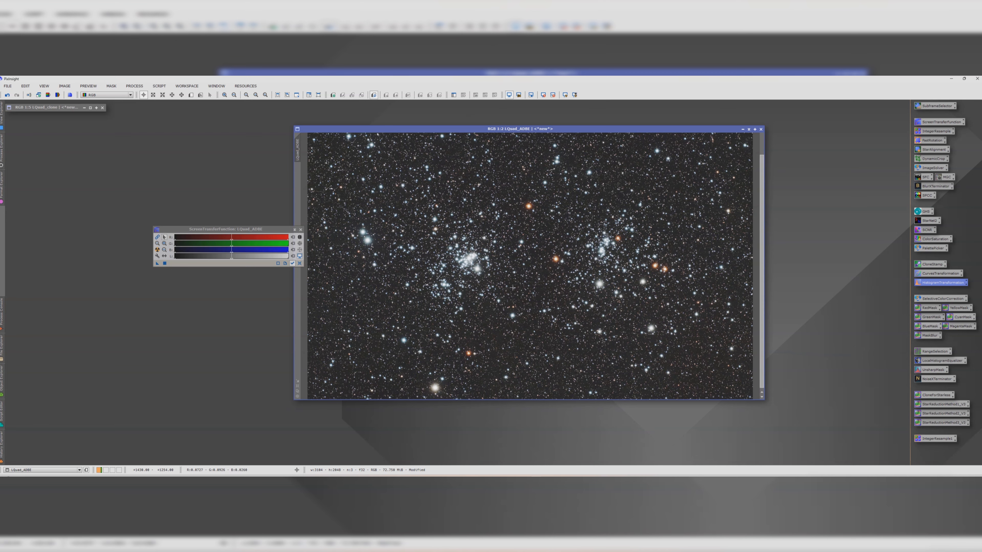
Step: Run NoiseXTerminator on cQuad_ADBE with the denoise amount lowered from its default
{"action": "scroll", "coordinate": [507, 275], "scroll_direction": "down", "scroll_amount": 1}
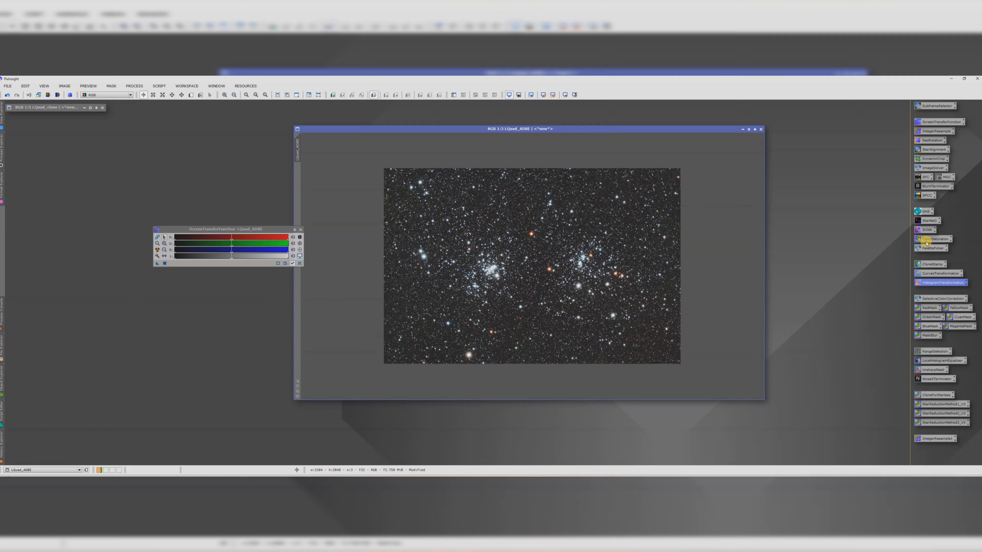
{"action": "scroll", "coordinate": [580, 276], "scroll_direction": "up", "scroll_amount": 3}
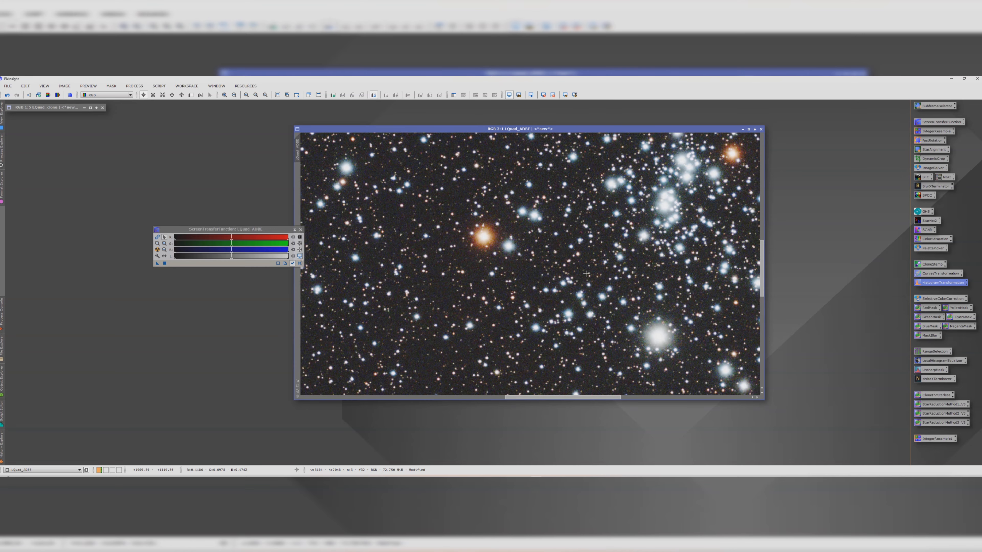
{"action": "scroll", "coordinate": [586, 274], "scroll_direction": "down", "scroll_amount": 2}
{"action": "scroll", "coordinate": [484, 276], "scroll_direction": "up", "scroll_amount": 2}
{"action": "scroll", "coordinate": [484, 276], "scroll_direction": "down", "scroll_amount": 3}
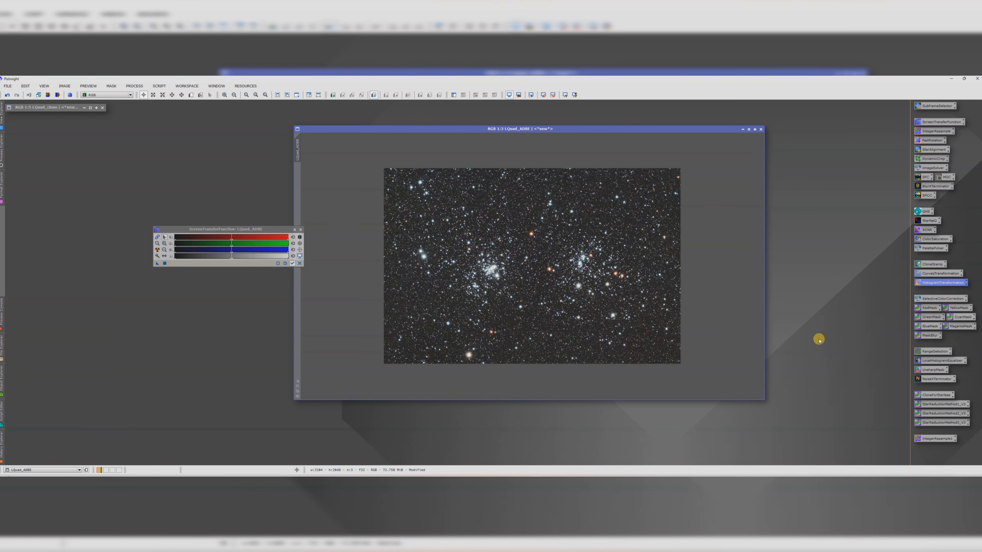
{"action": "double_click", "coordinate": [932, 379]}
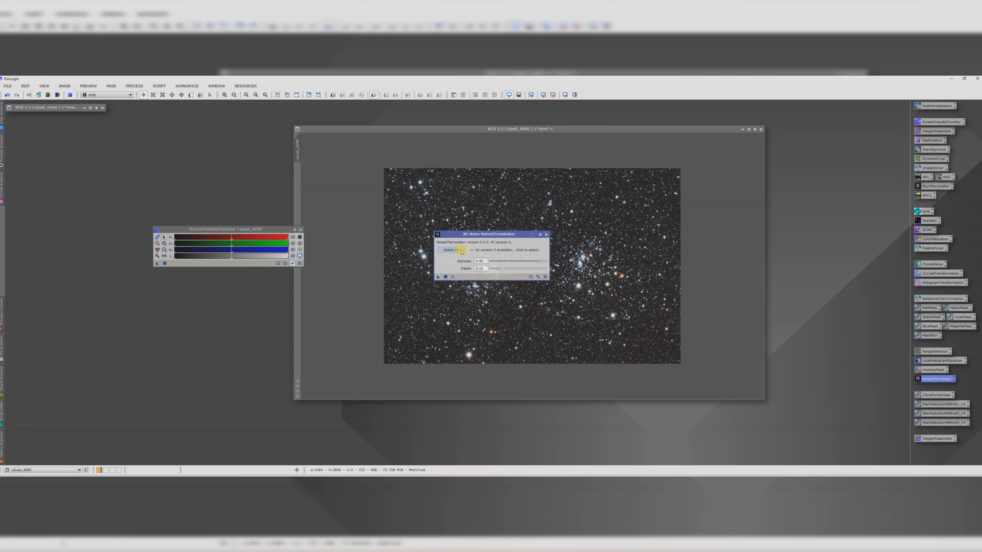
{"action": "left_click", "coordinate": [452, 250]}
{"action": "double_click", "coordinate": [532, 284]}
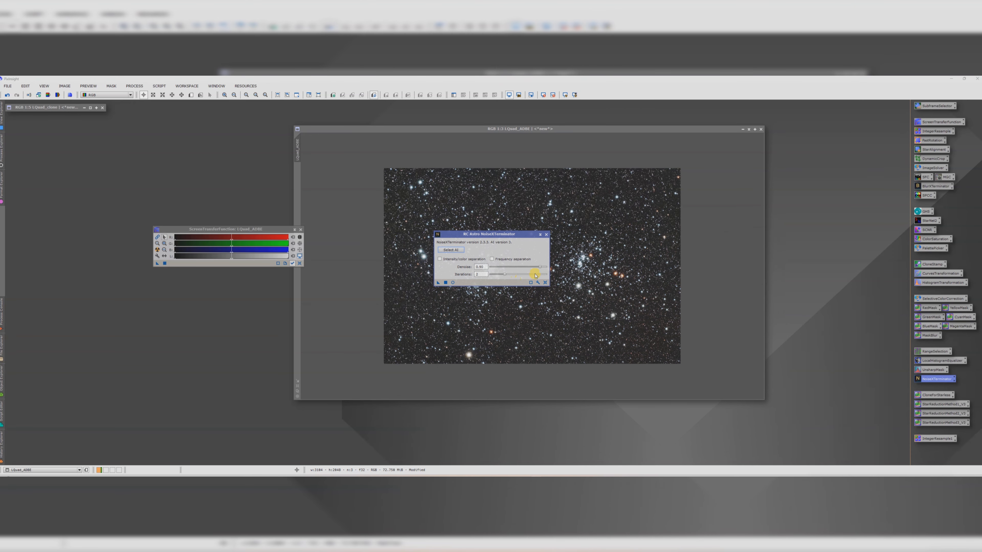
{"action": "left_click_drag", "start_coordinate": [540, 268], "coordinate": [523, 267]}
{"action": "left_click_drag", "start_coordinate": [438, 283], "coordinate": [599, 325]}
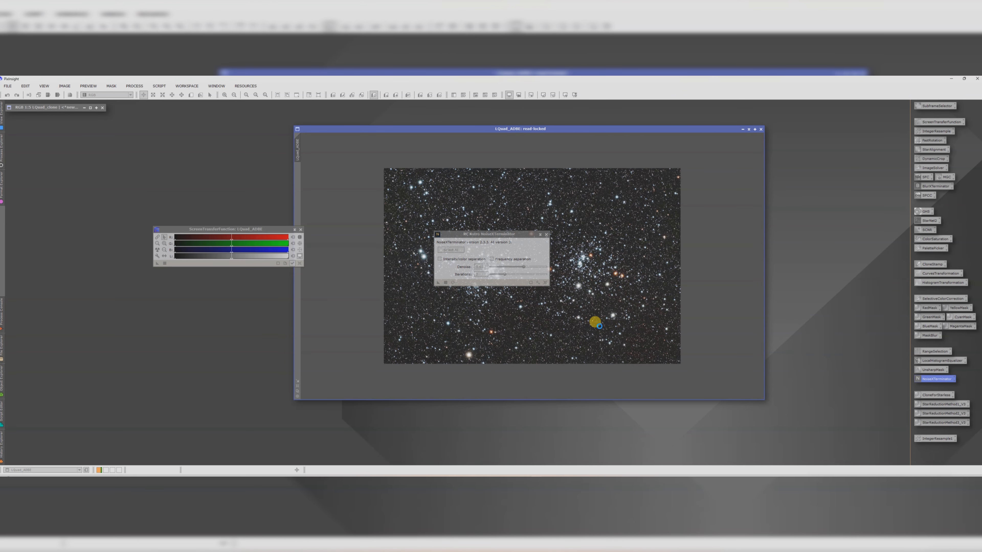
{"action": "left_click", "coordinate": [546, 235]}
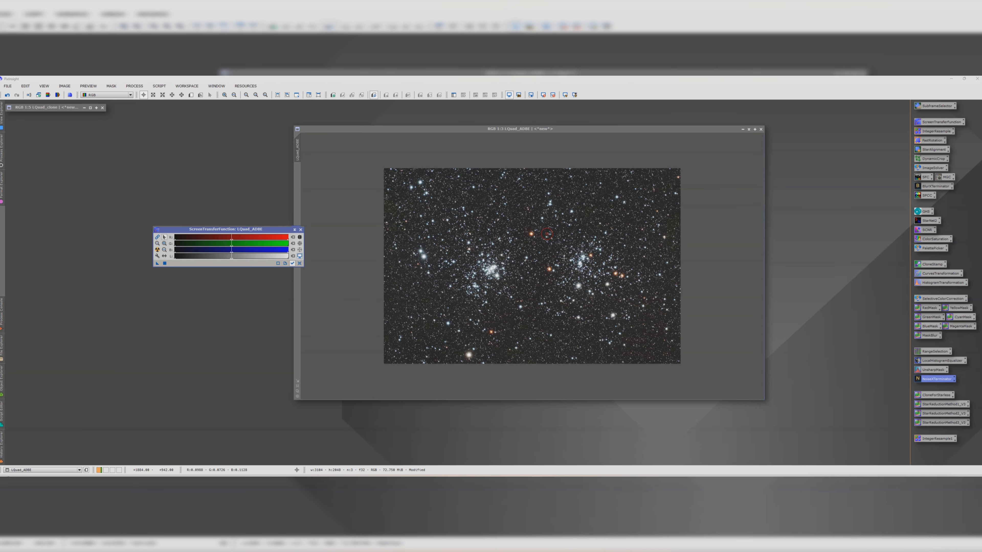
{"action": "scroll", "coordinate": [564, 258], "scroll_direction": "up", "scroll_amount": 5}
{"action": "scroll", "coordinate": [564, 258], "scroll_direction": "down", "scroll_amount": 5}
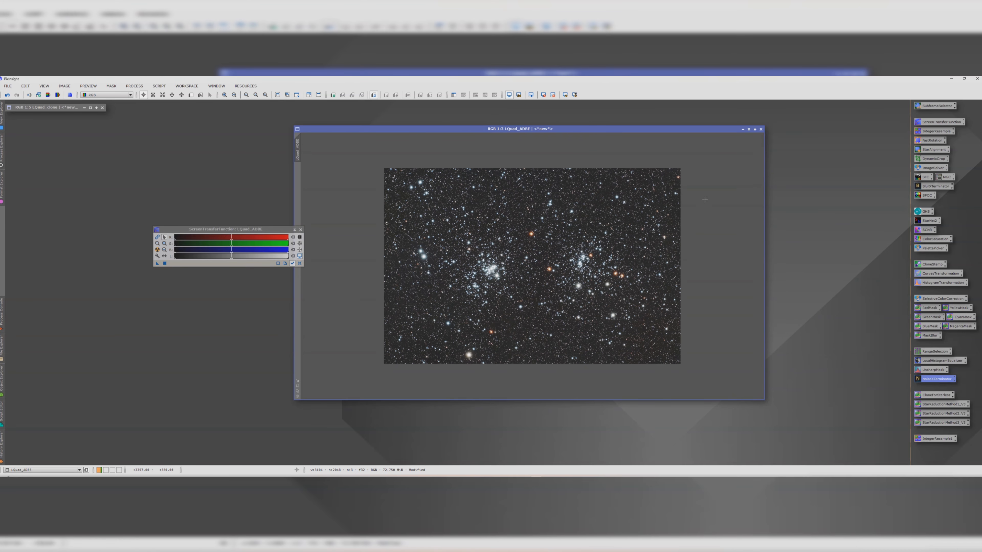
{"action": "left_click", "coordinate": [159, 86]}
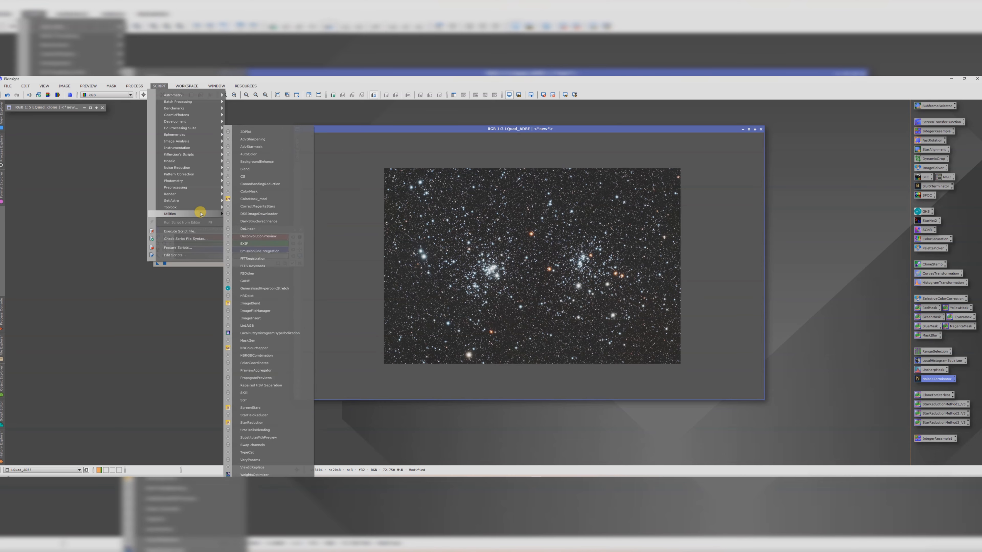
{"action": "left_click", "coordinate": [563, 299]}
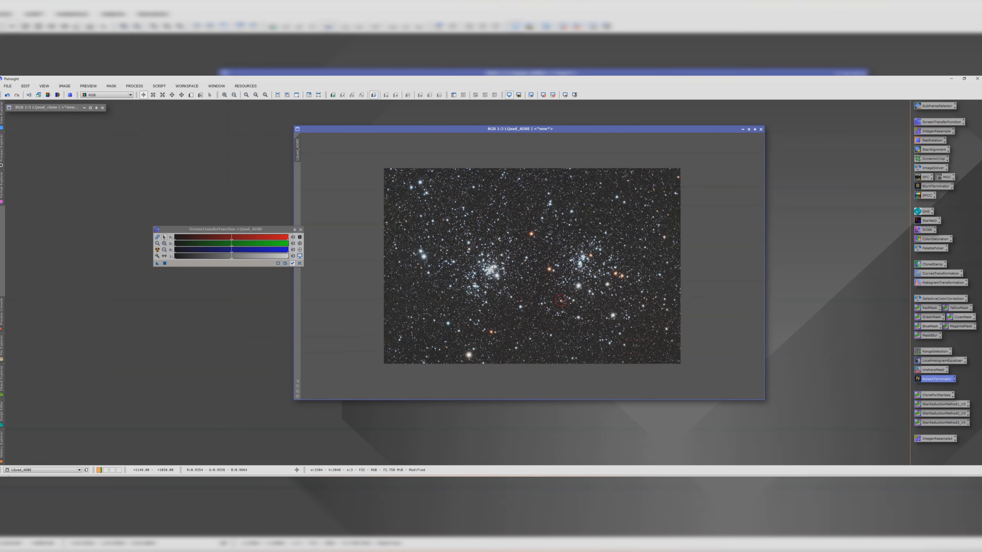
{"action": "scroll", "coordinate": [562, 299], "scroll_direction": "up", "scroll_amount": 5}
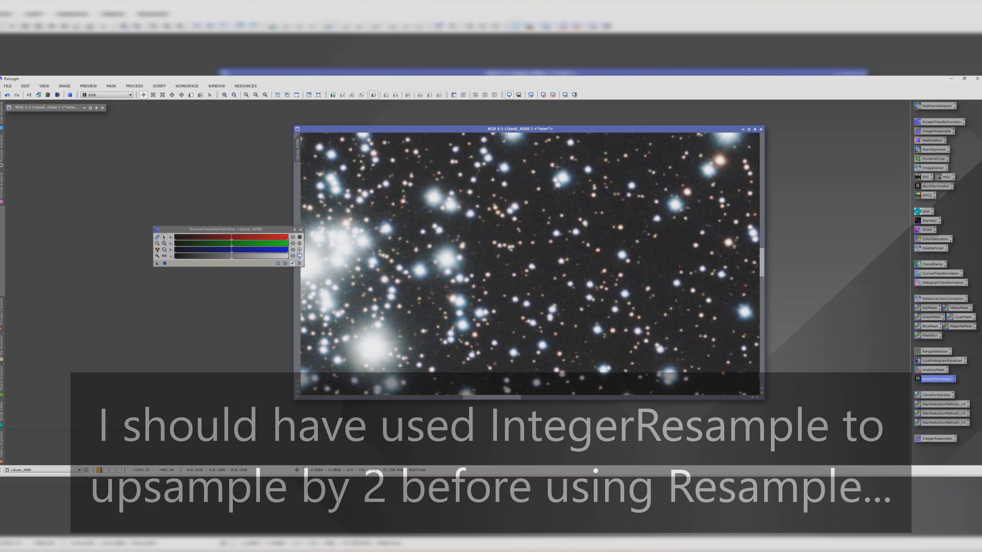
{"action": "scroll", "coordinate": [536, 189], "scroll_direction": "down", "scroll_amount": 5}
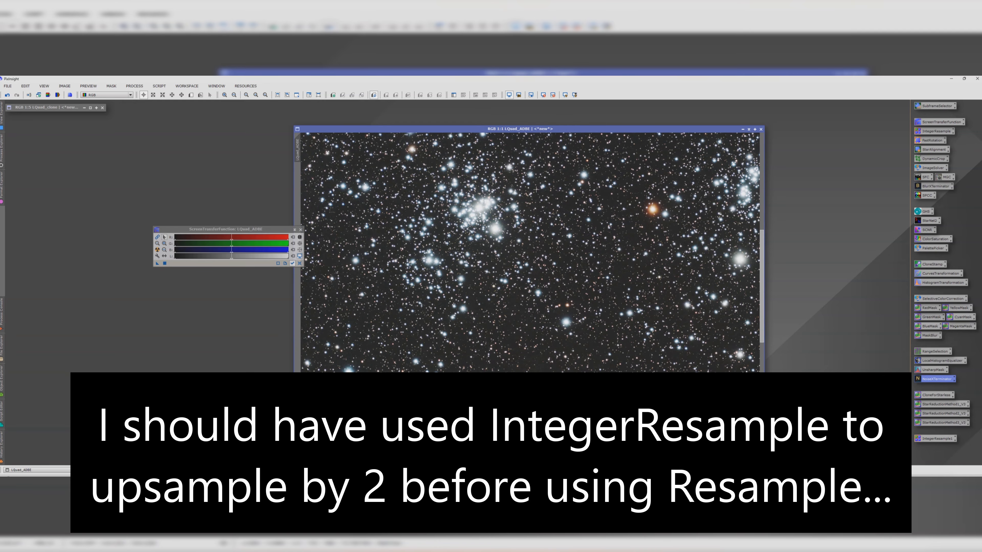
Step: Downsample cQuad_ADBE to 50% with Resample using the Bicubic Spline algorithm, accepting the astrometric-solution warning
{"action": "left_click", "coordinate": [159, 86]}
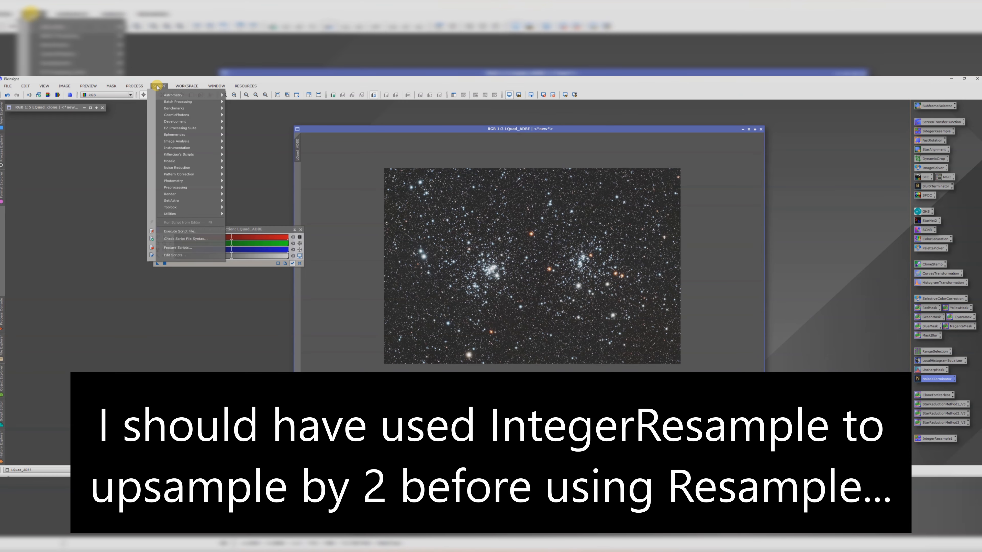
{"action": "mouse_move", "coordinate": [135, 86]}
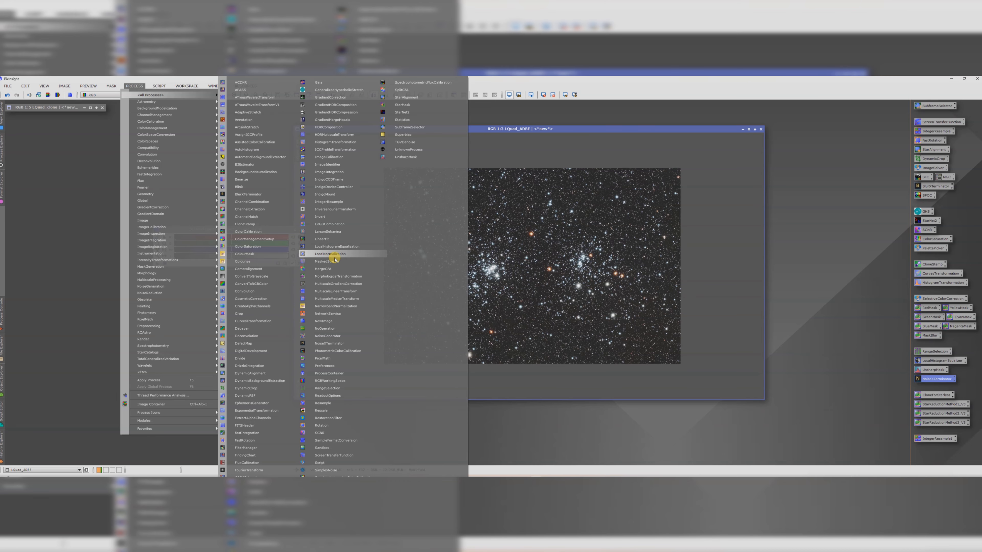
{"action": "left_click", "coordinate": [324, 403]}
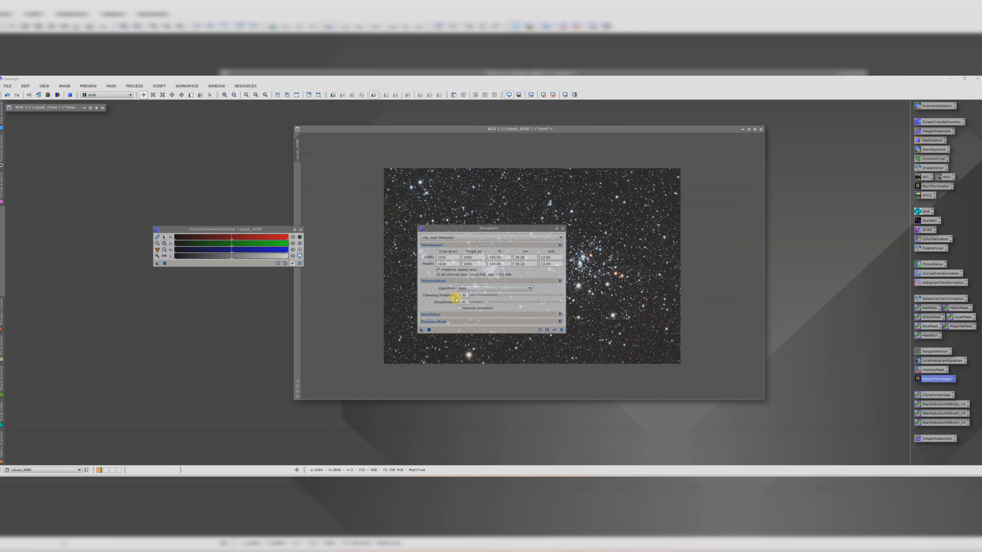
{"action": "left_click", "coordinate": [470, 288]}
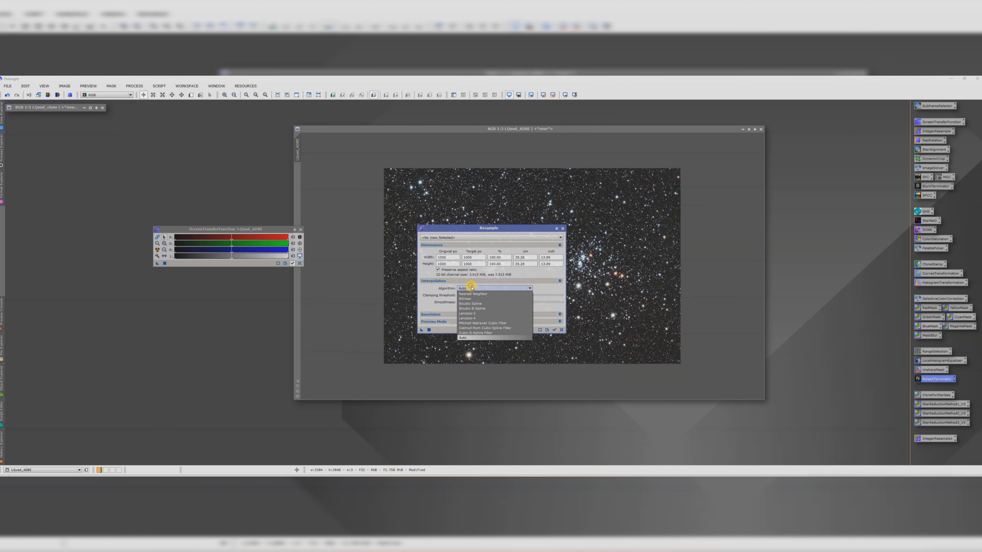
{"action": "left_click", "coordinate": [481, 304]}
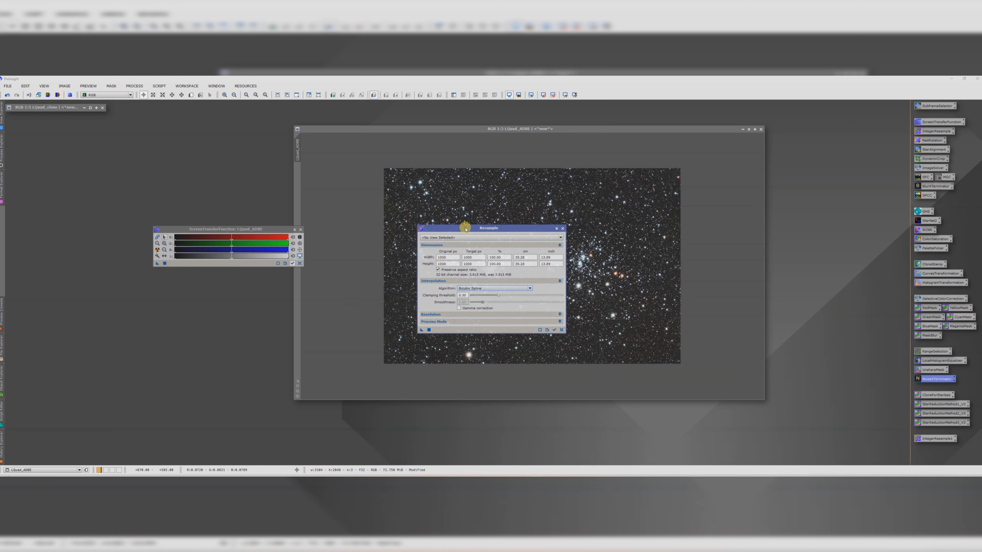
{"action": "left_click", "coordinate": [457, 237]}
{"action": "left_click", "coordinate": [451, 249]}
{"action": "left_click_drag", "start_coordinate": [503, 258], "coordinate": [476, 258]}
{"action": "key", "text": "Return"}
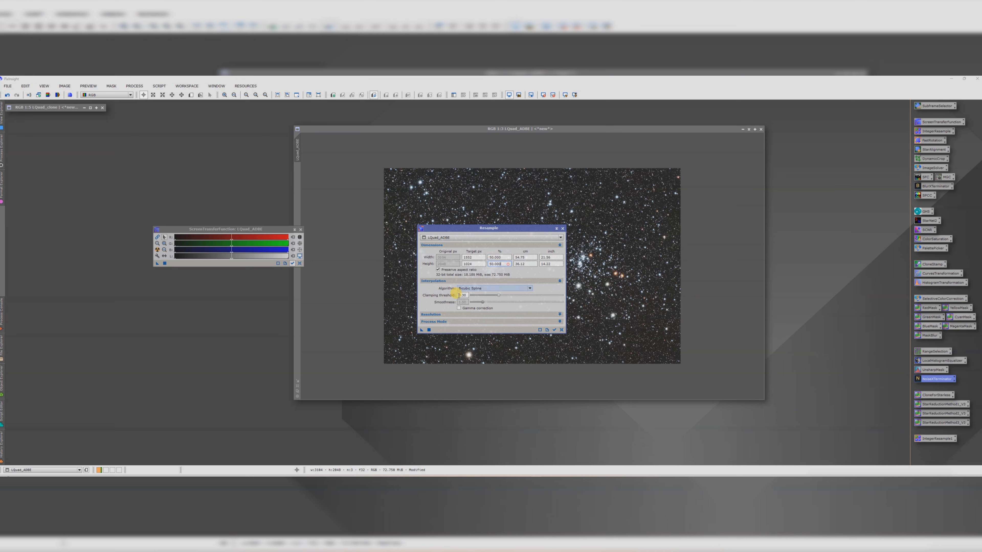
{"action": "left_click_drag", "start_coordinate": [421, 329], "coordinate": [594, 291]}
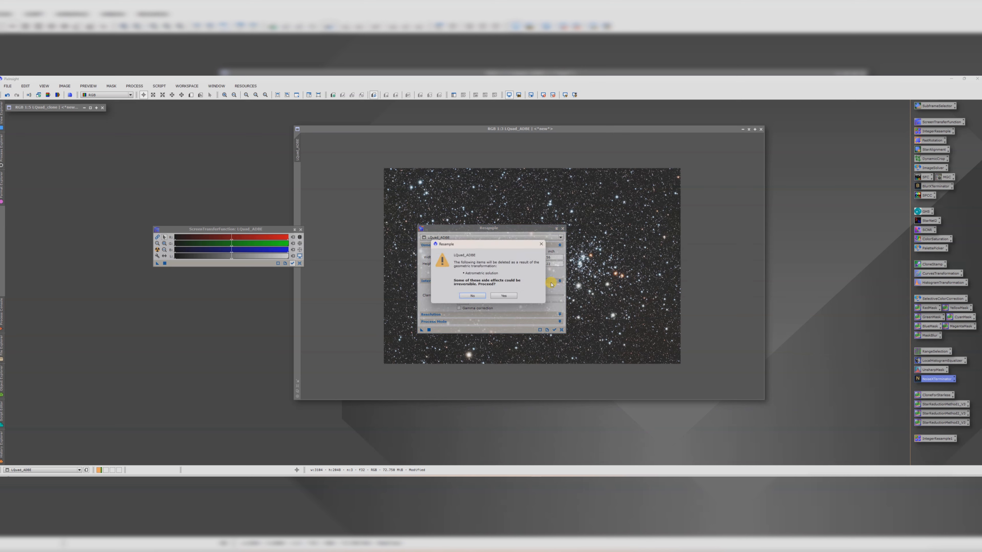
{"action": "left_click", "coordinate": [504, 296]}
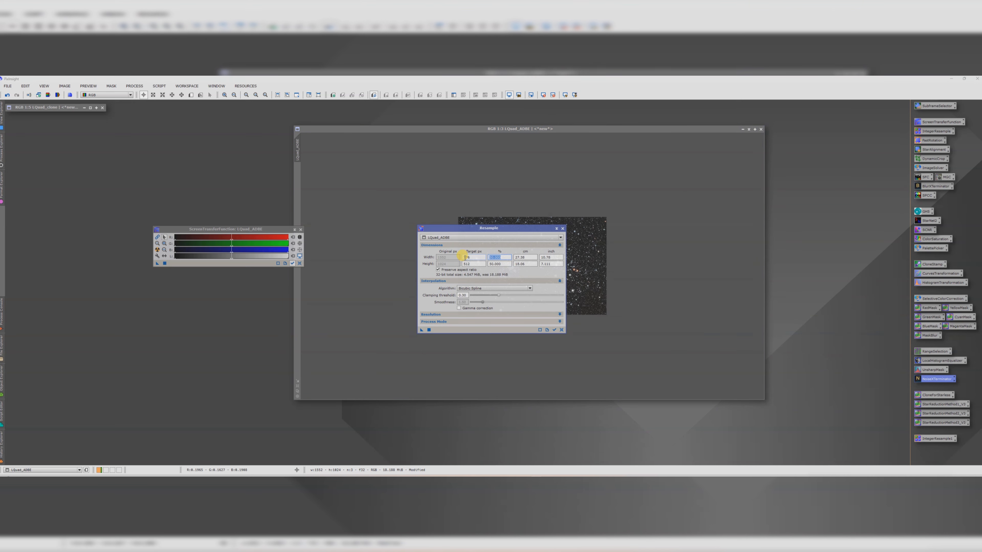
Step: Upsample cQuad_ADBE by 200% with the same Resample settings and zoom in to inspect the stars
{"action": "type", "text": "200"}
{"action": "left_click", "coordinate": [499, 262]}
{"action": "left_click_drag", "start_coordinate": [421, 331], "coordinate": [584, 271]}
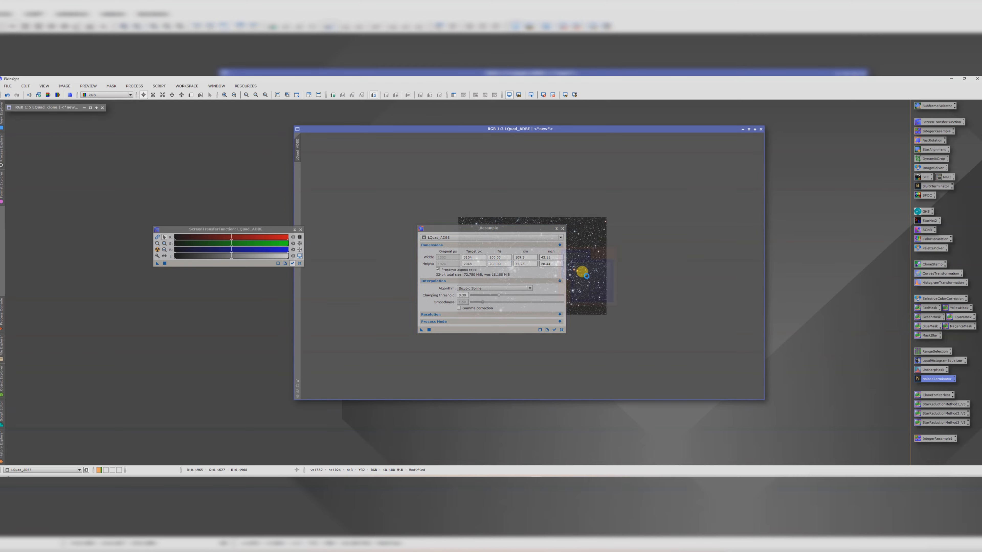
{"action": "left_click", "coordinate": [564, 229]}
{"action": "scroll", "coordinate": [524, 241], "scroll_direction": "up", "scroll_amount": 5}
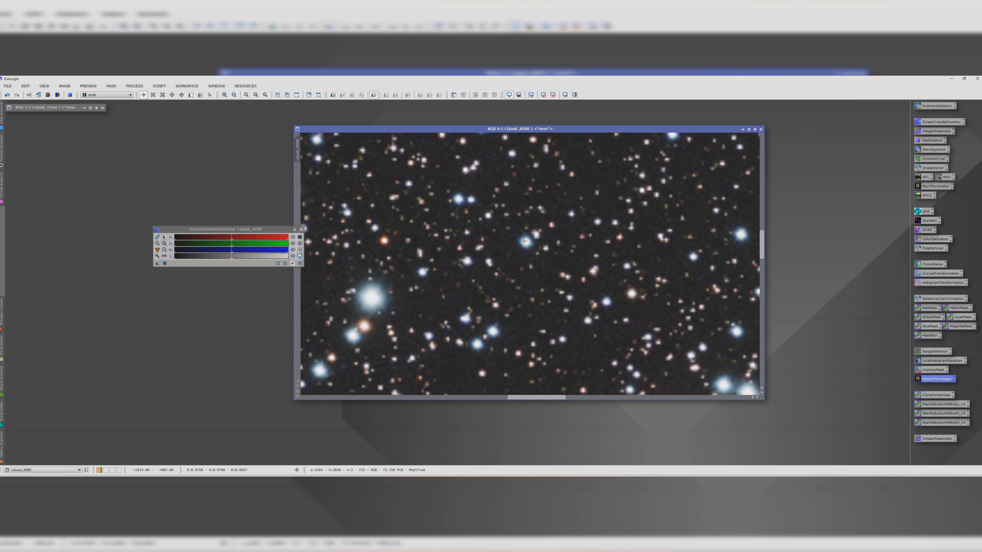
{"action": "scroll", "coordinate": [524, 241], "scroll_direction": "down", "scroll_amount": 1}
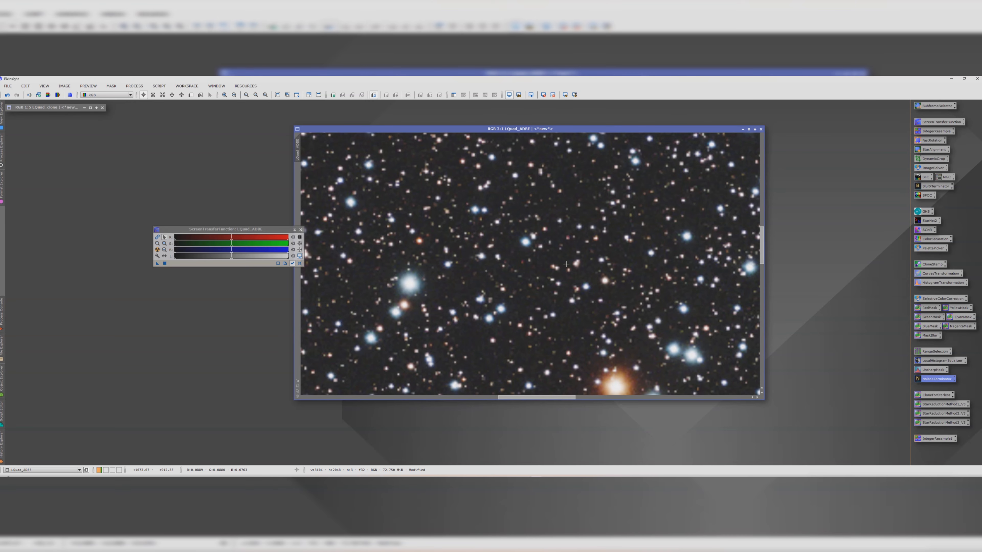
{"action": "scroll", "coordinate": [566, 264], "scroll_direction": "down", "scroll_amount": 1}
{"action": "scroll", "coordinate": [562, 260], "scroll_direction": "down", "scroll_amount": 3}
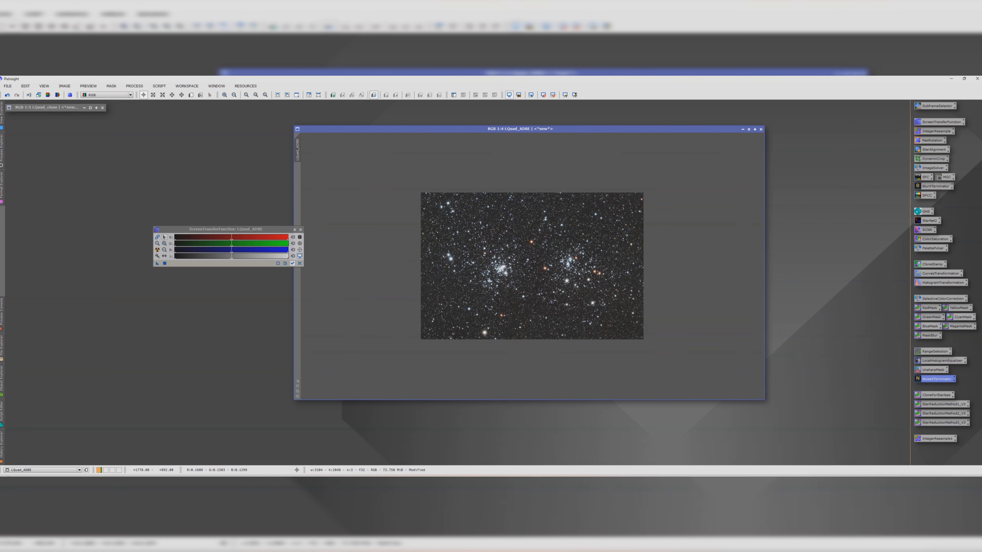